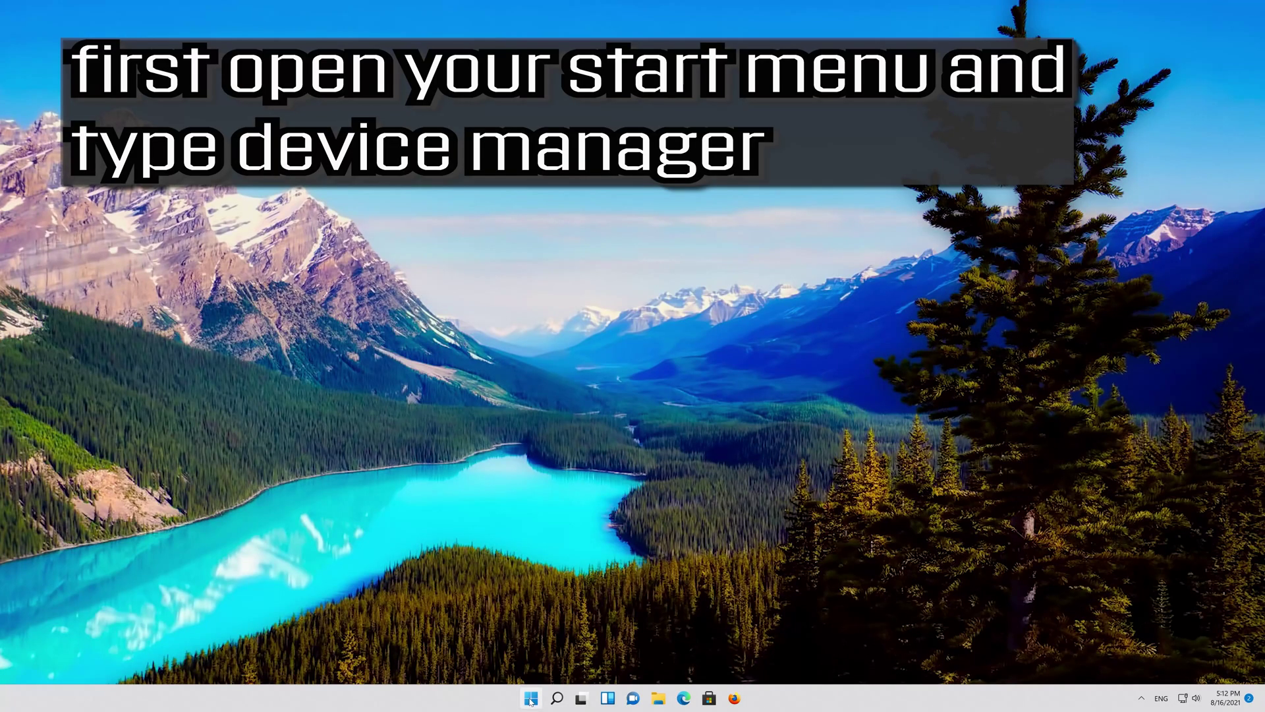
# - Launch Device Manager from a Start menu search for 'device manager'
pyautogui.click(531, 698)
pyautogui.write('dev')
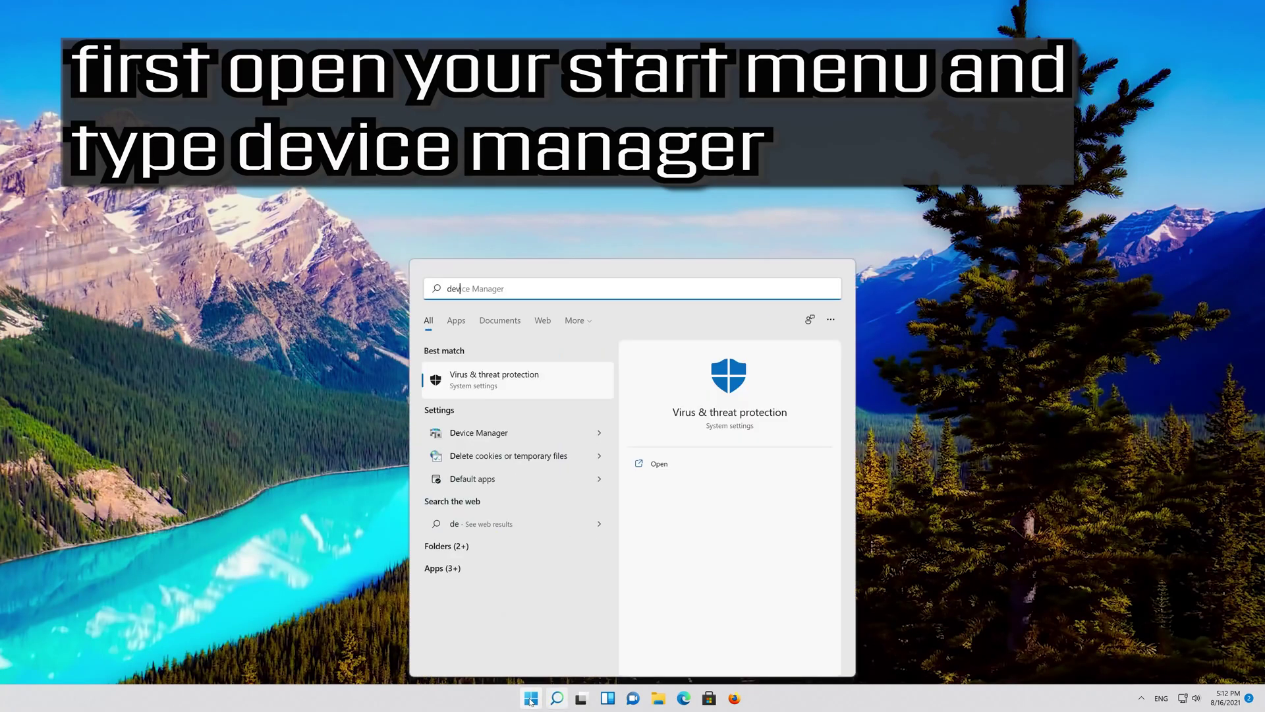
pyautogui.write('ice manager')
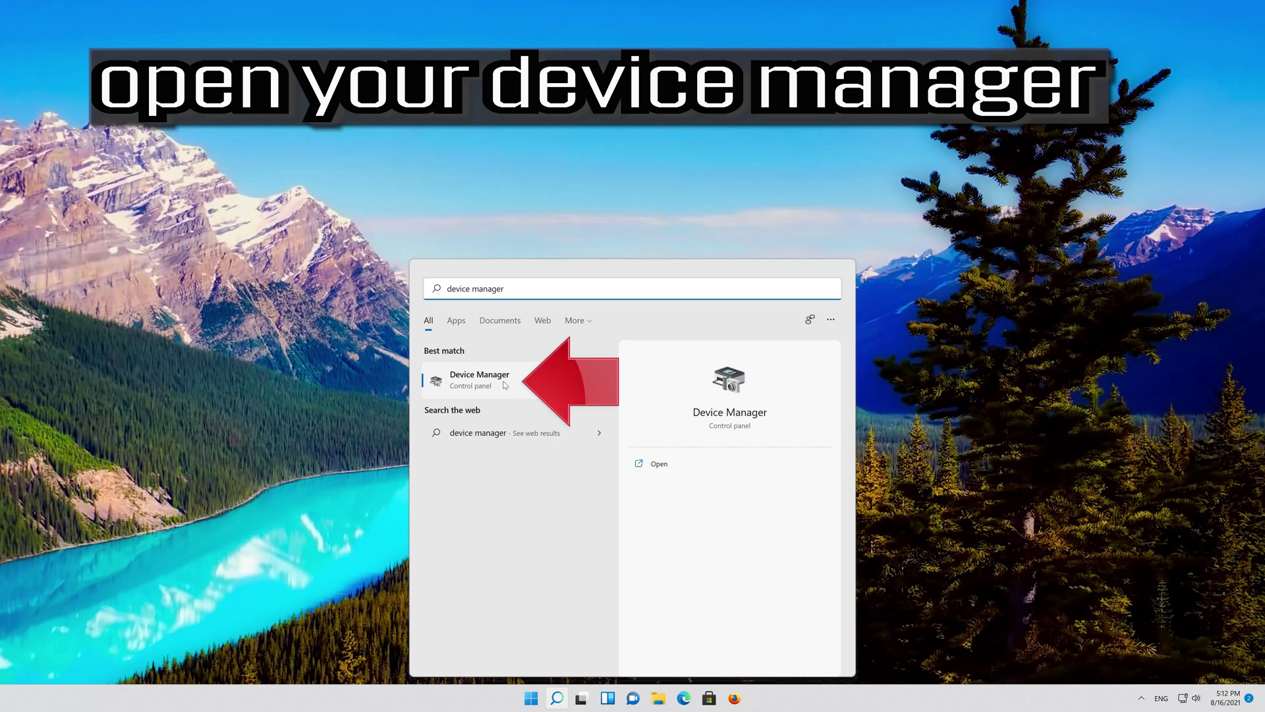
pyautogui.click(505, 385)
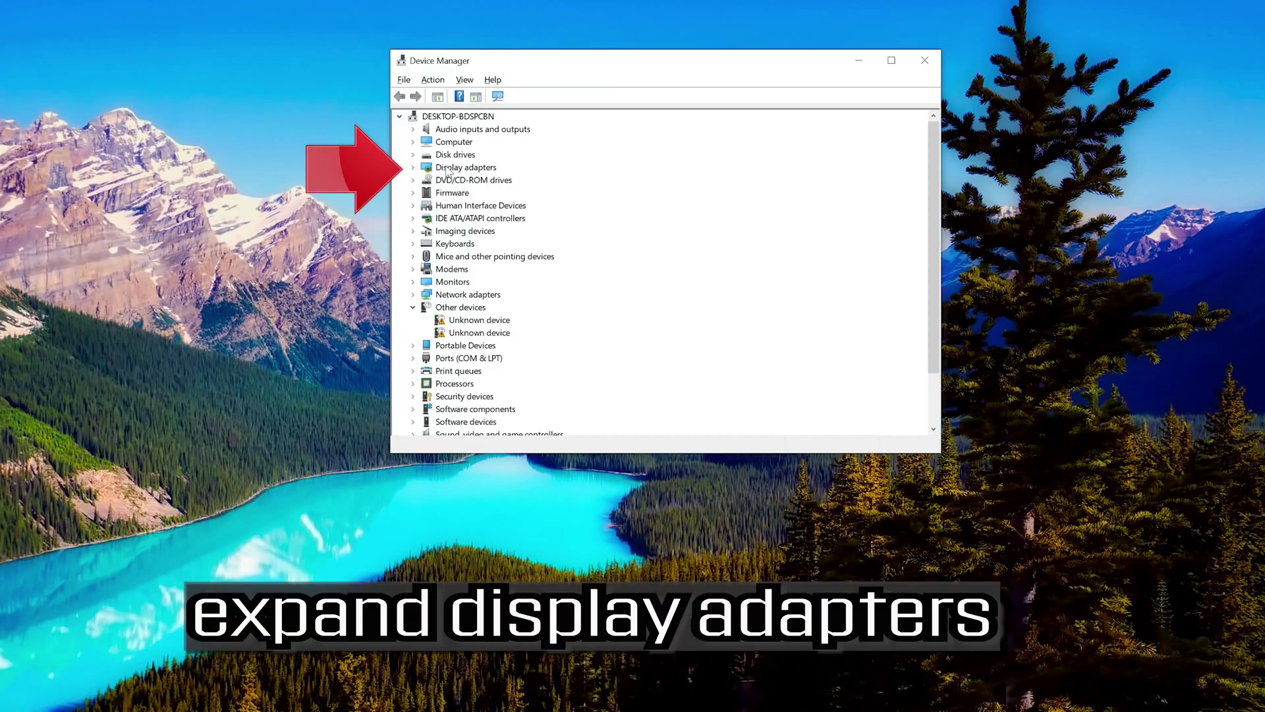
# - View the RTX 3080 Ti's driver details: version 30.0.14.7141, dated 7/12/2021
pyautogui.click(414, 169)
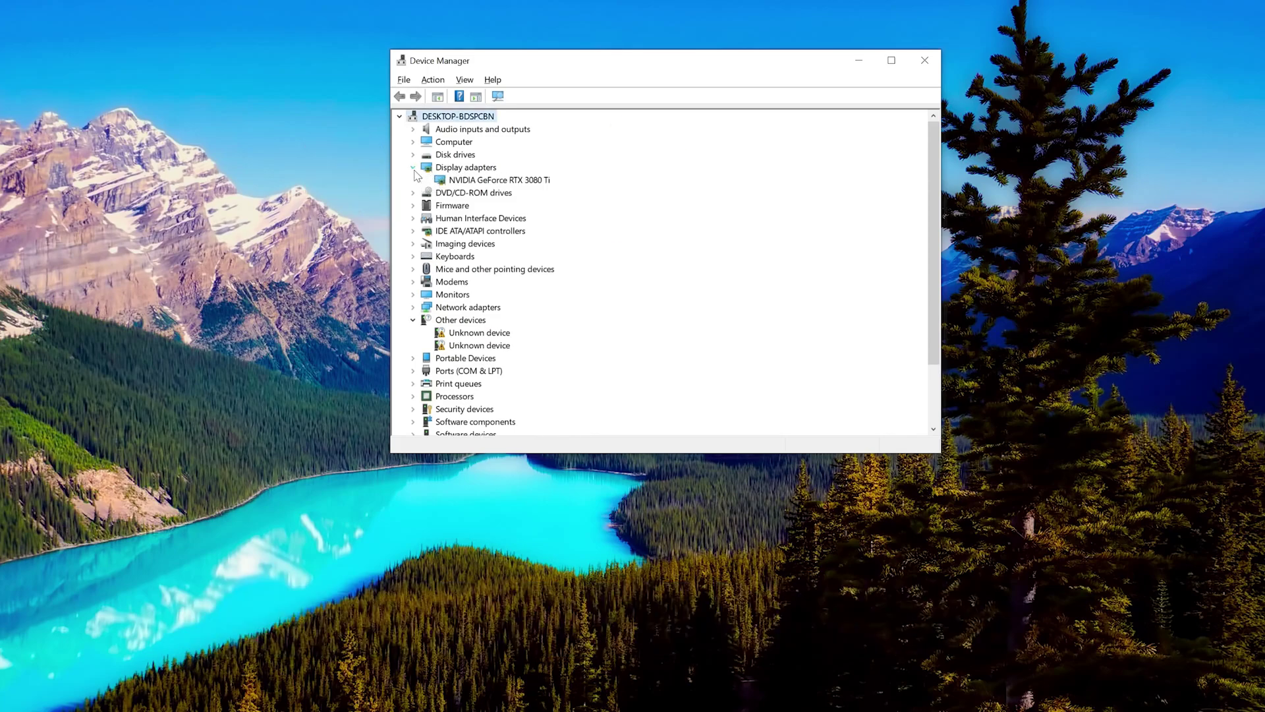
pyautogui.rightClick(528, 183)
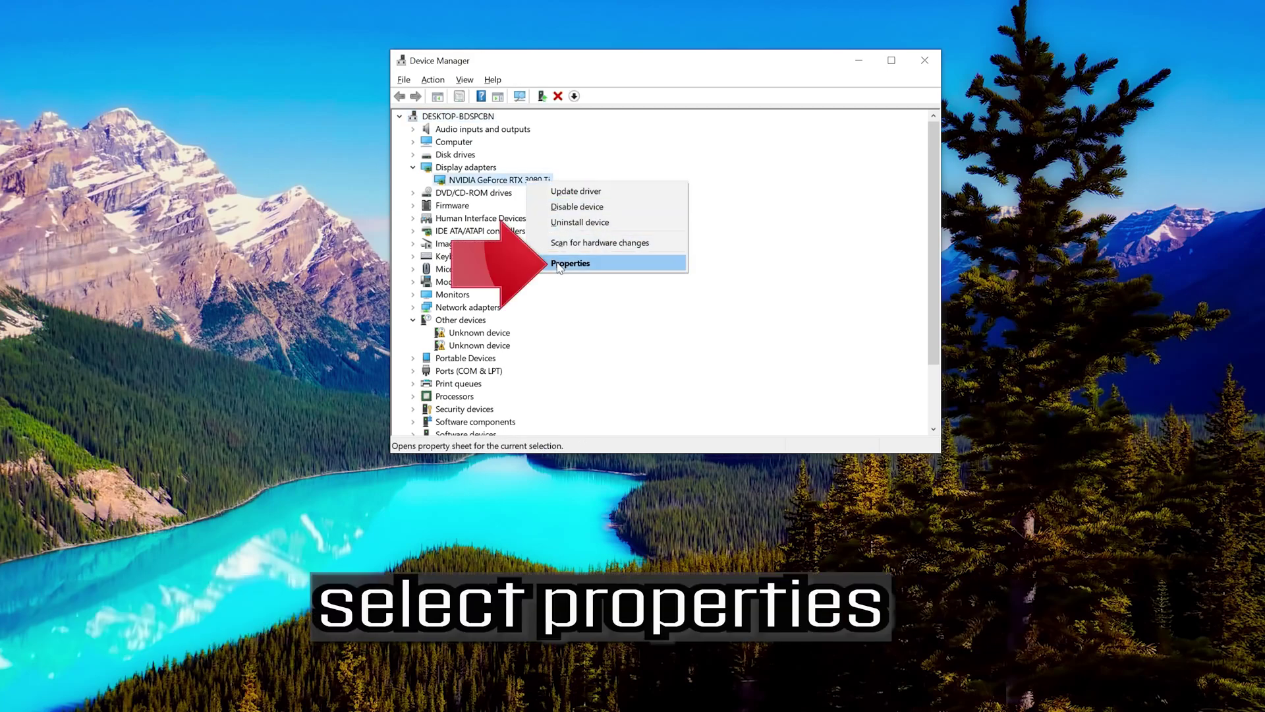
pyautogui.click(605, 265)
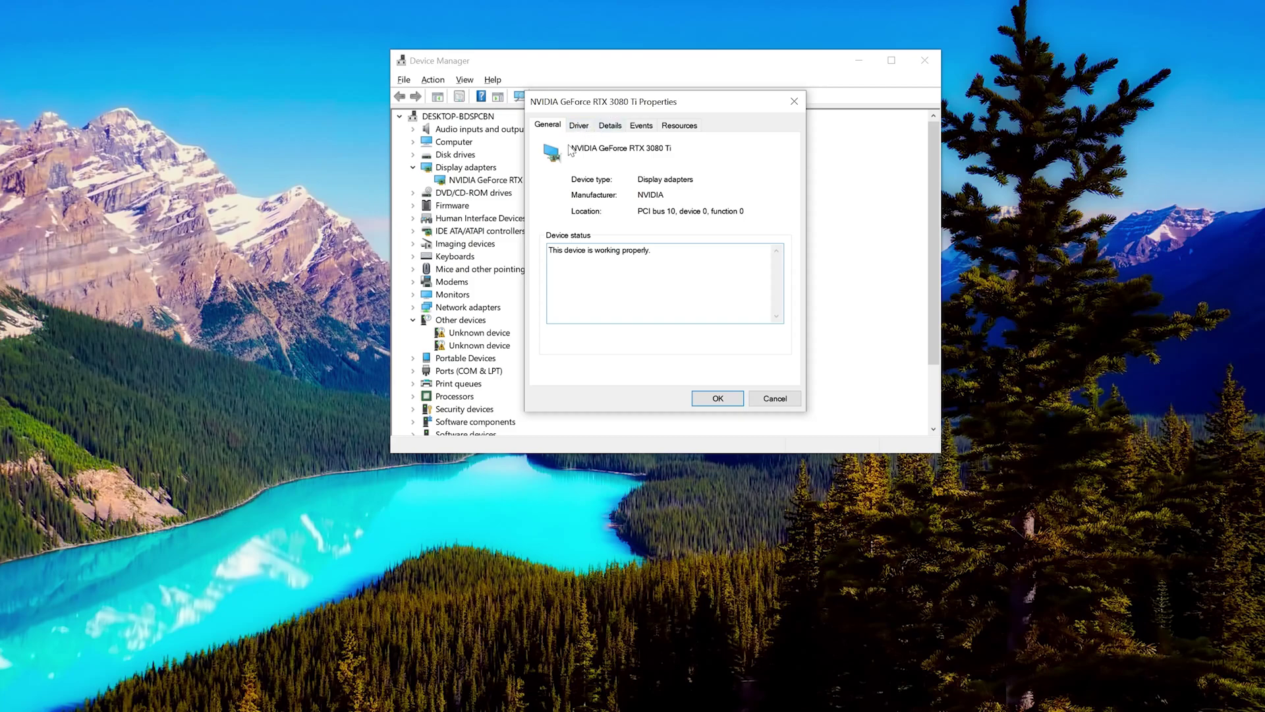
pyautogui.click(580, 126)
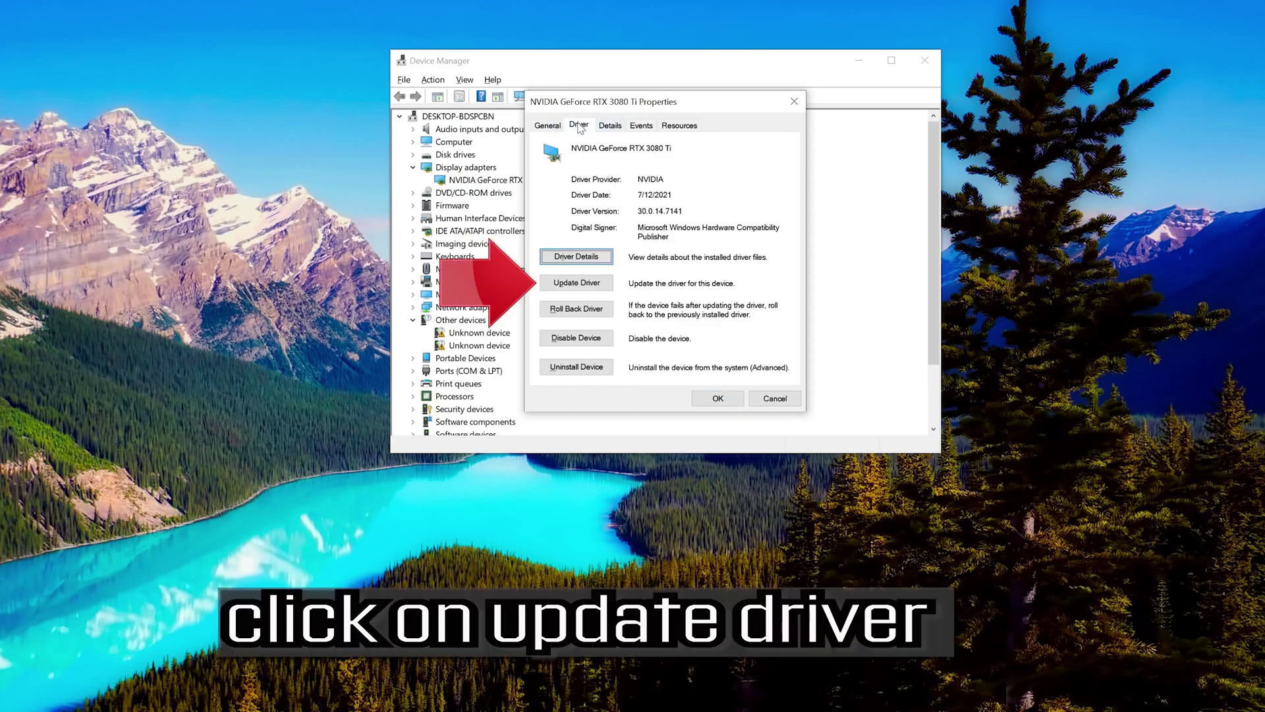
pyautogui.click(577, 282)
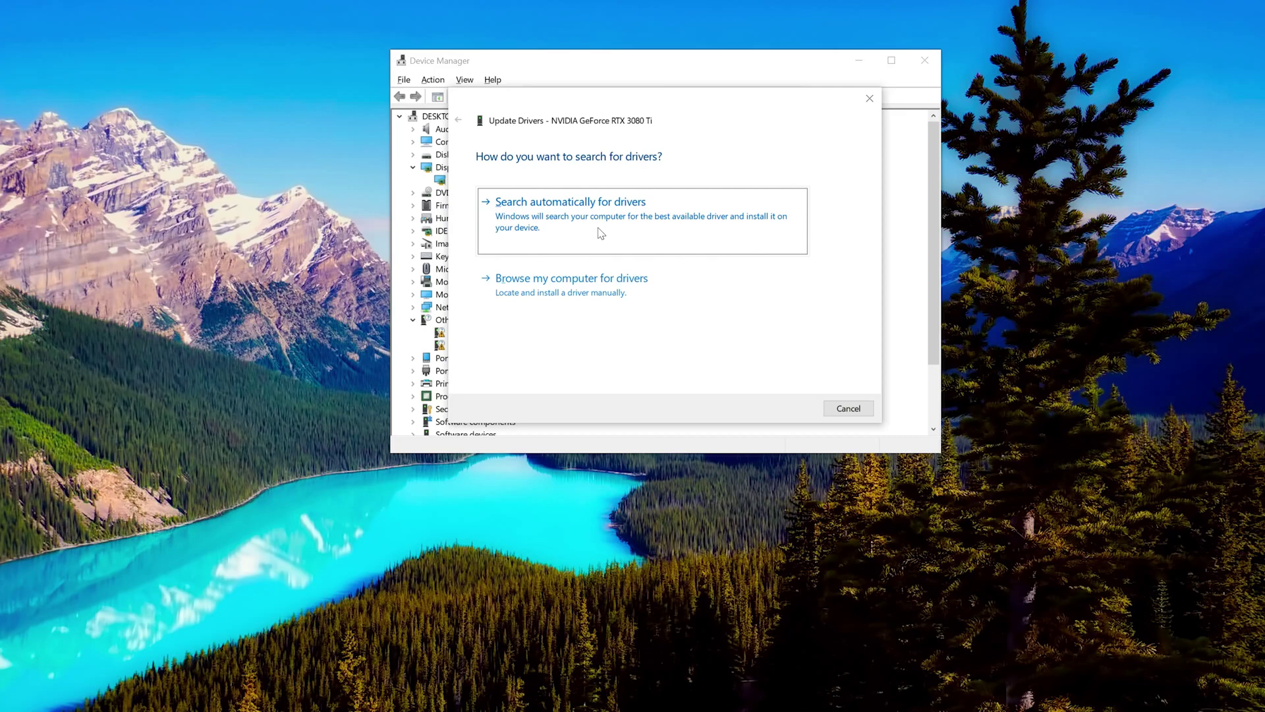
pyautogui.click(598, 232)
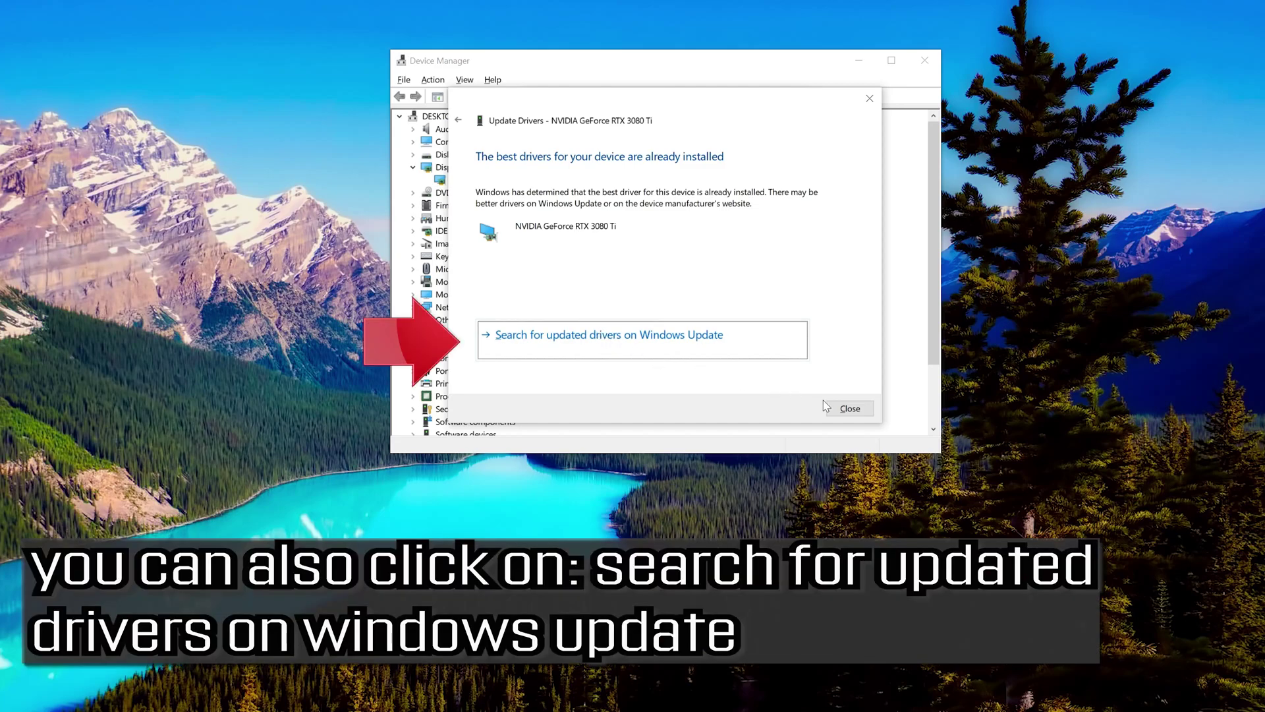
pyautogui.click(842, 407)
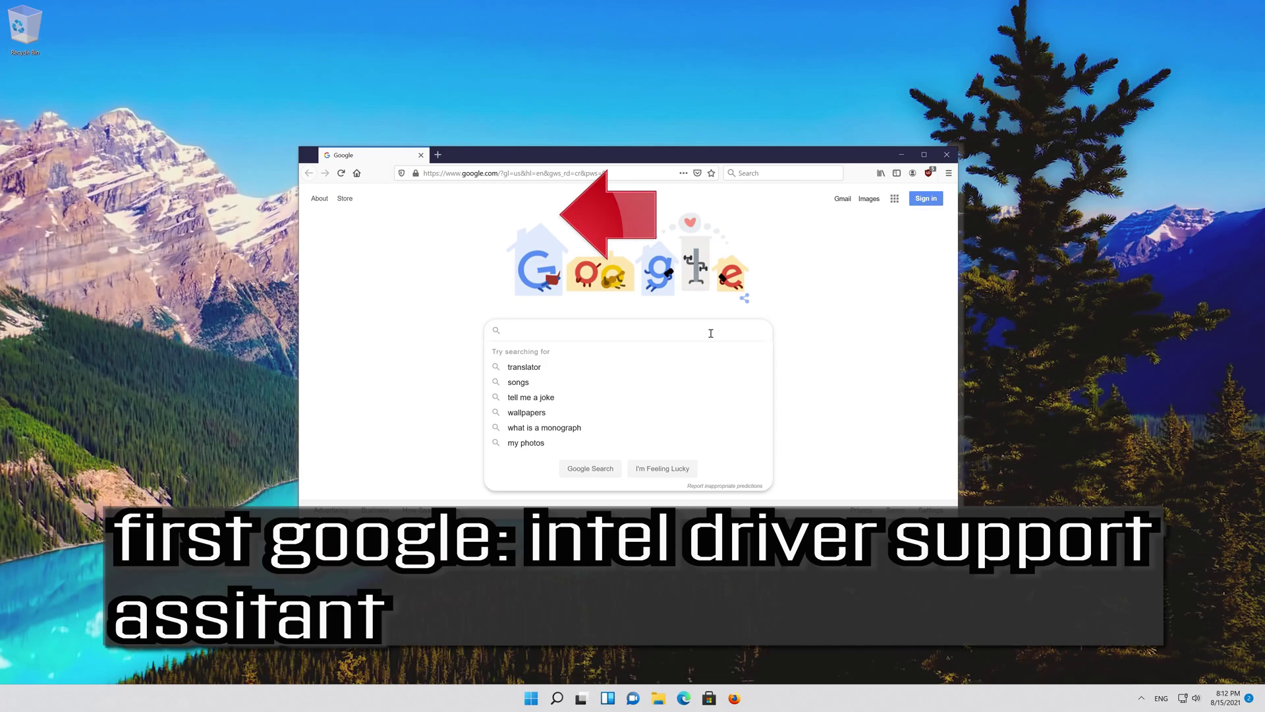
pyautogui.write('intel driver support')
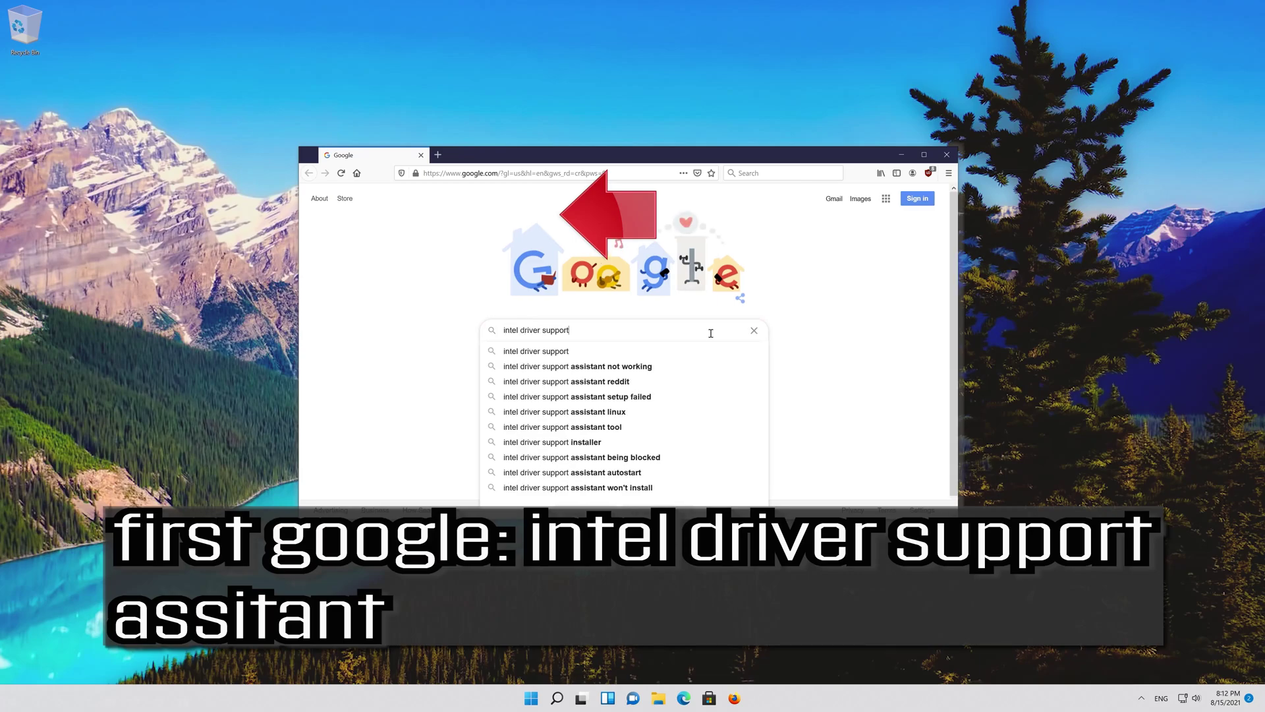
pyautogui.write(' assistan')
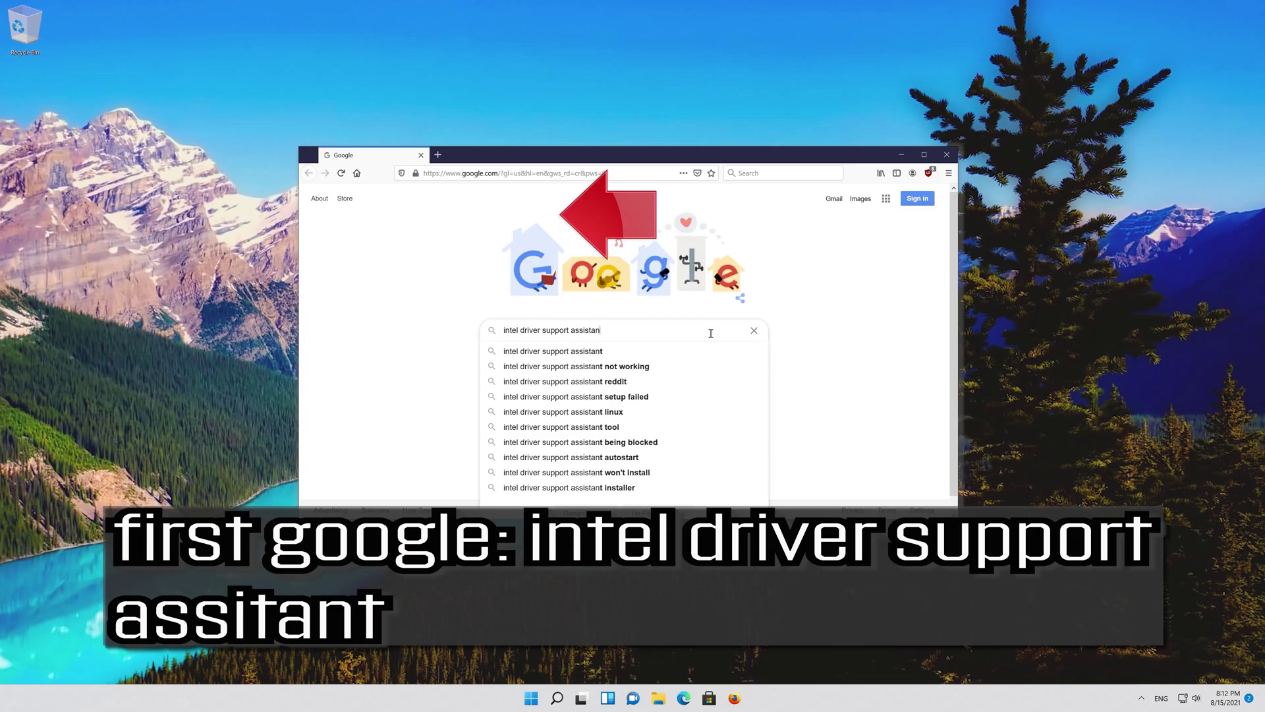
pyautogui.write('t')
# - Search Google for 'intel driver support assistant', open Intel's page and download the installer
pyautogui.press('Escape')
pyautogui.press('Return')
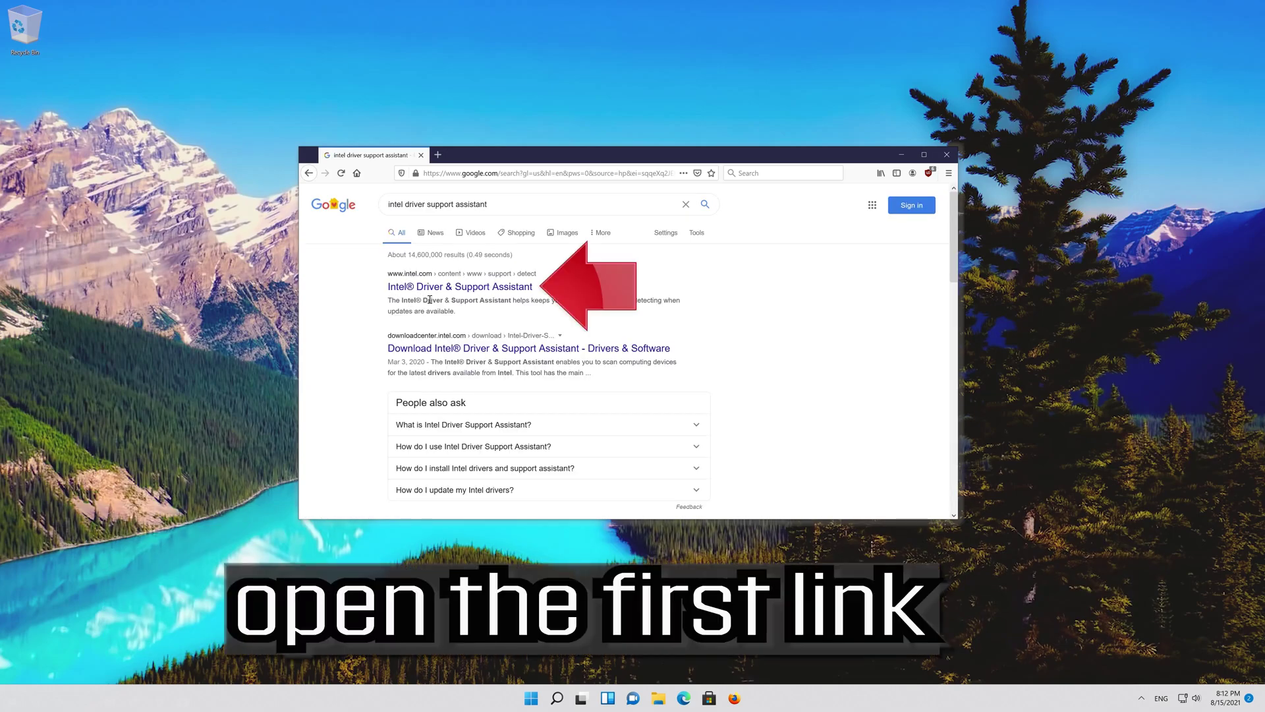
pyautogui.click(464, 287)
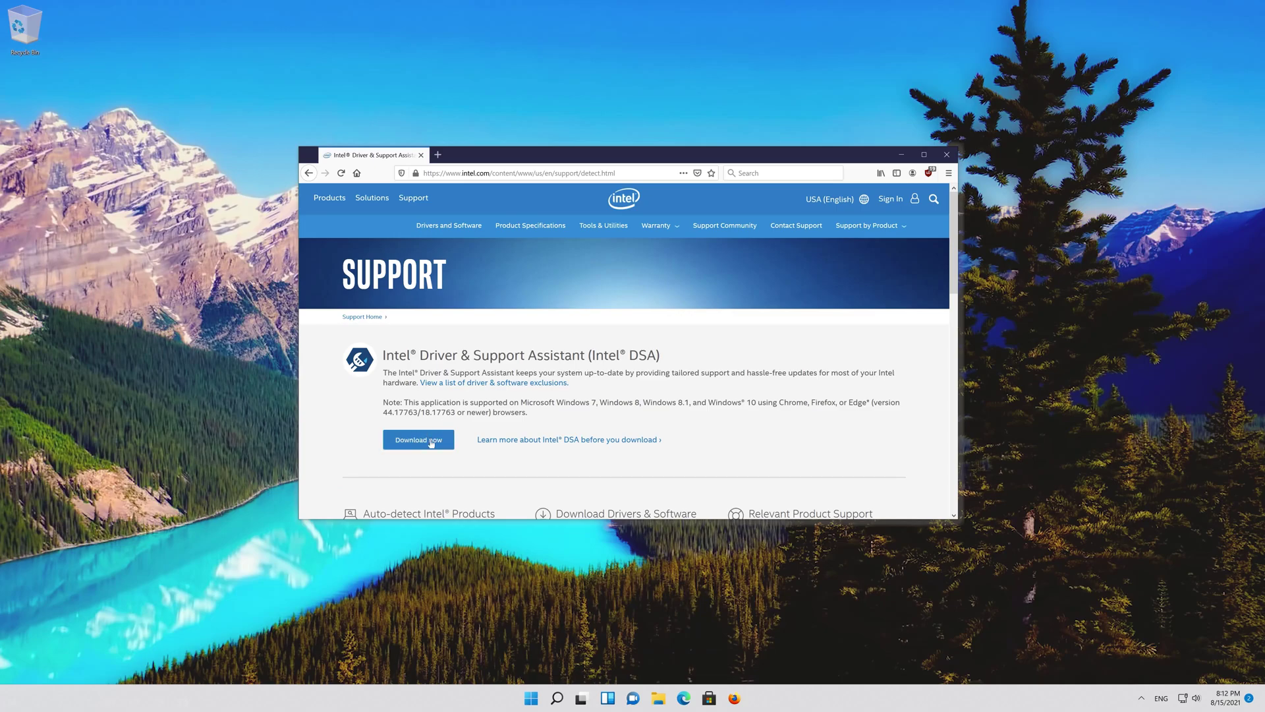
pyautogui.click(399, 447)
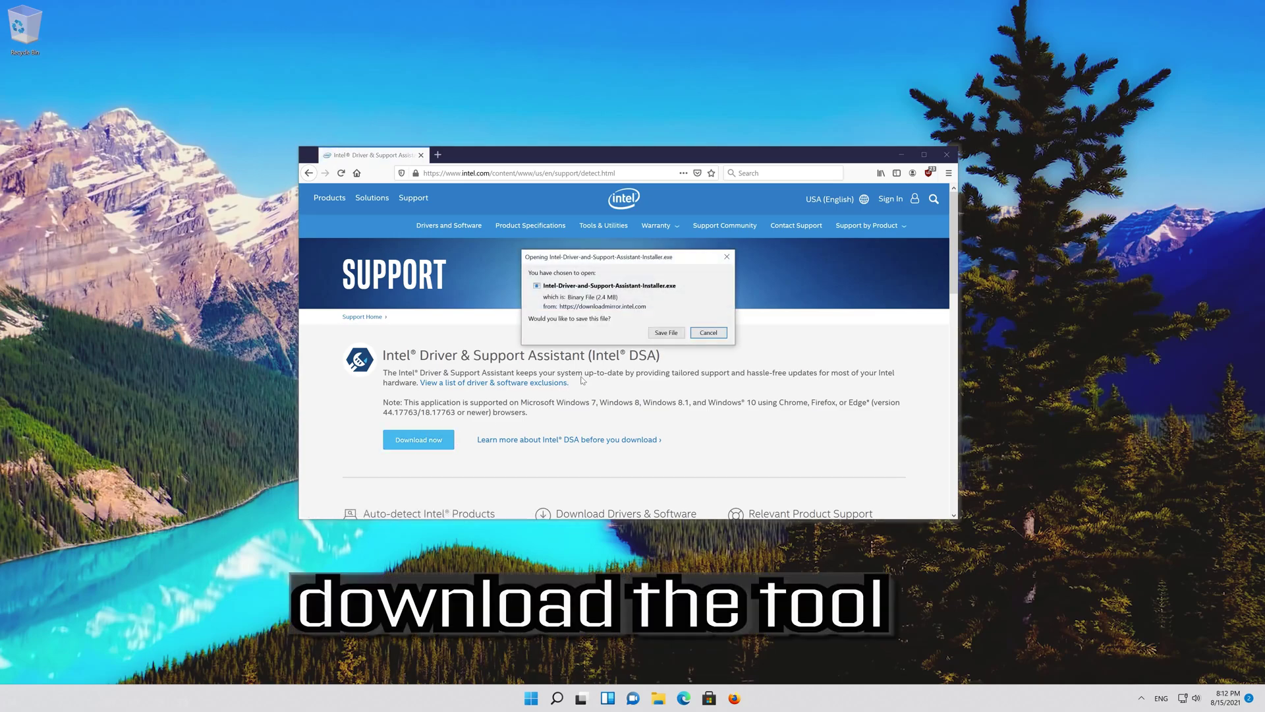
# - Save and install Intel Driver & Support Assistant, accepting its license, then launch it
pyautogui.click(653, 333)
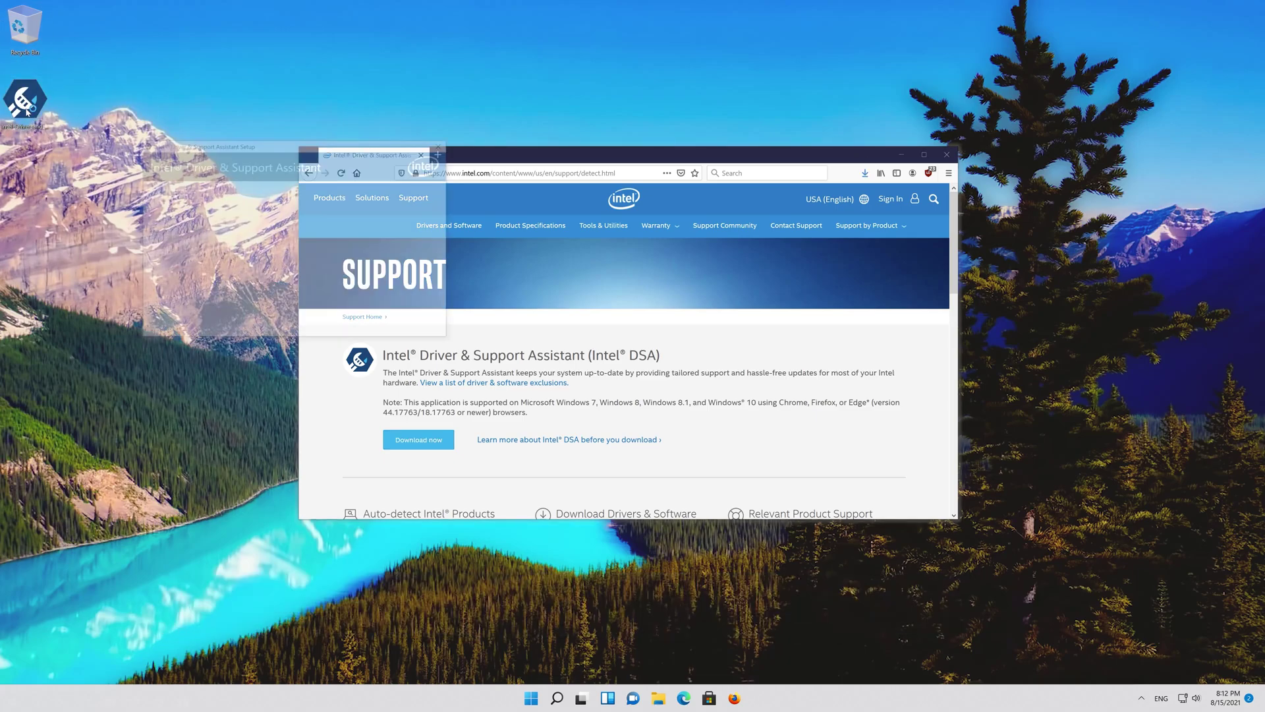
pyautogui.moveTo(176, 143); pyautogui.dragTo(501, 203)
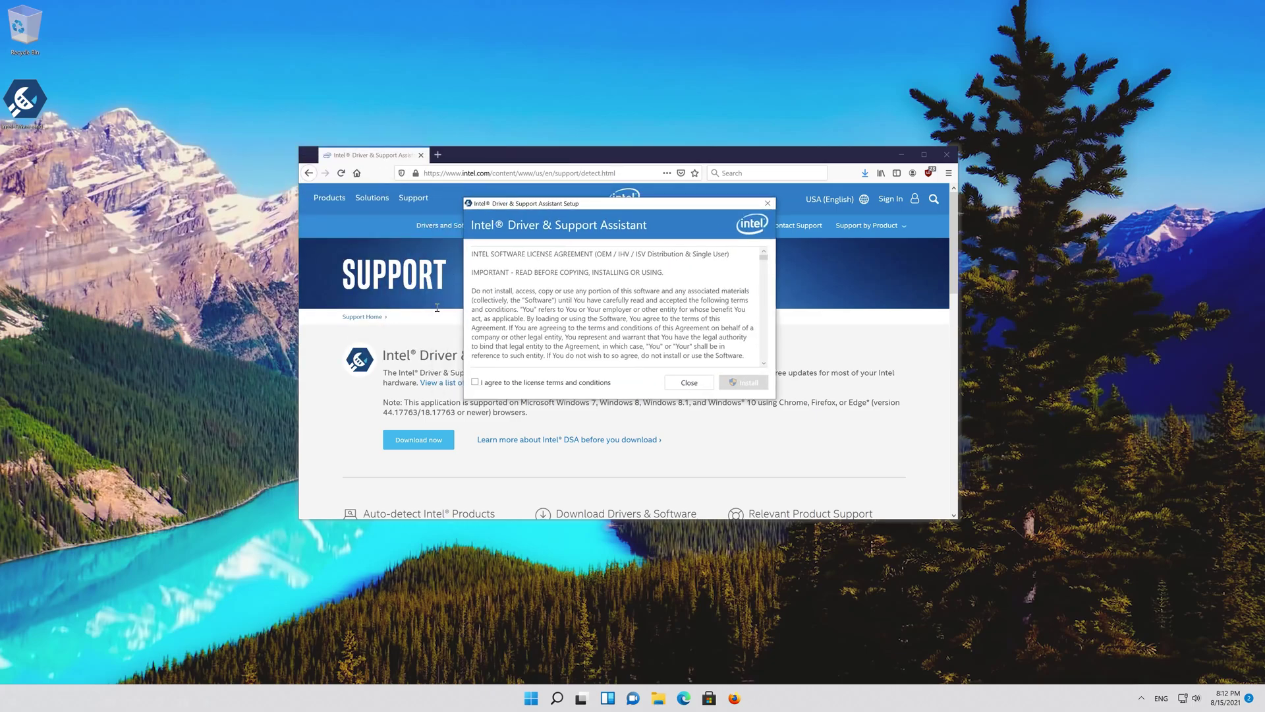
pyautogui.click(475, 383)
pyautogui.click(741, 385)
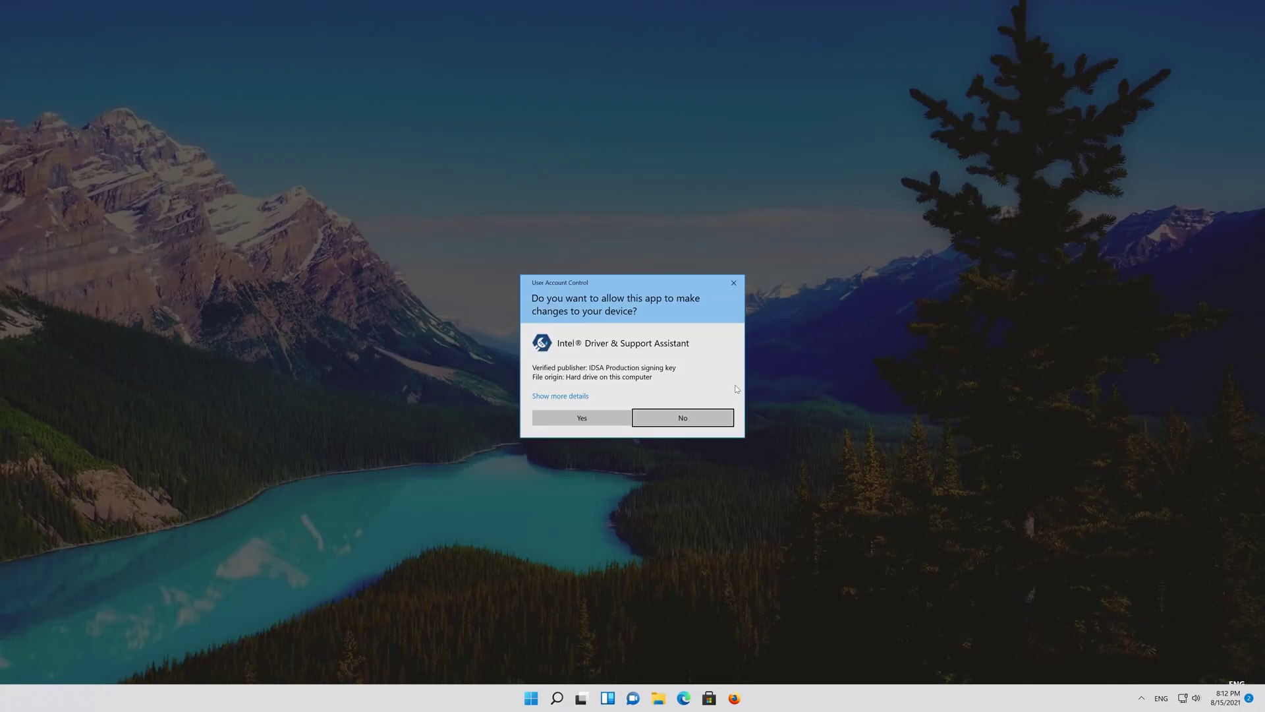
pyautogui.click(574, 416)
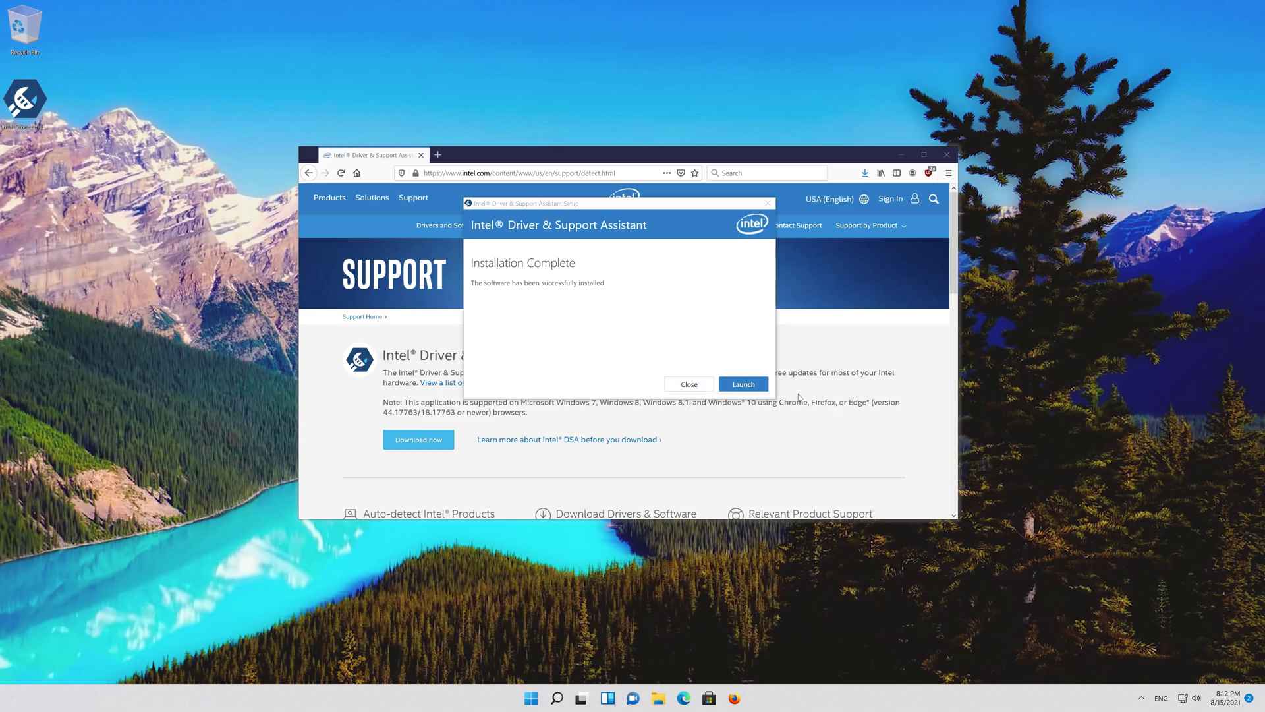
pyautogui.click(742, 385)
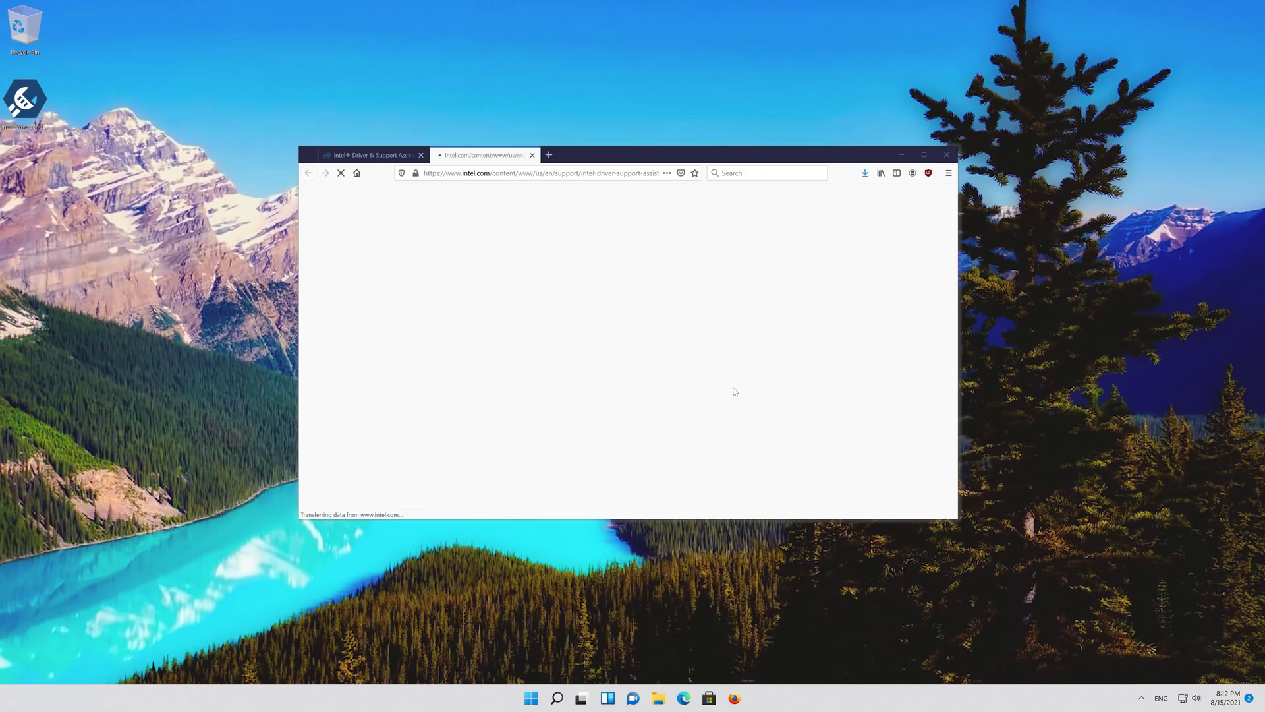
pyautogui.scroll(-3, 657, 400)
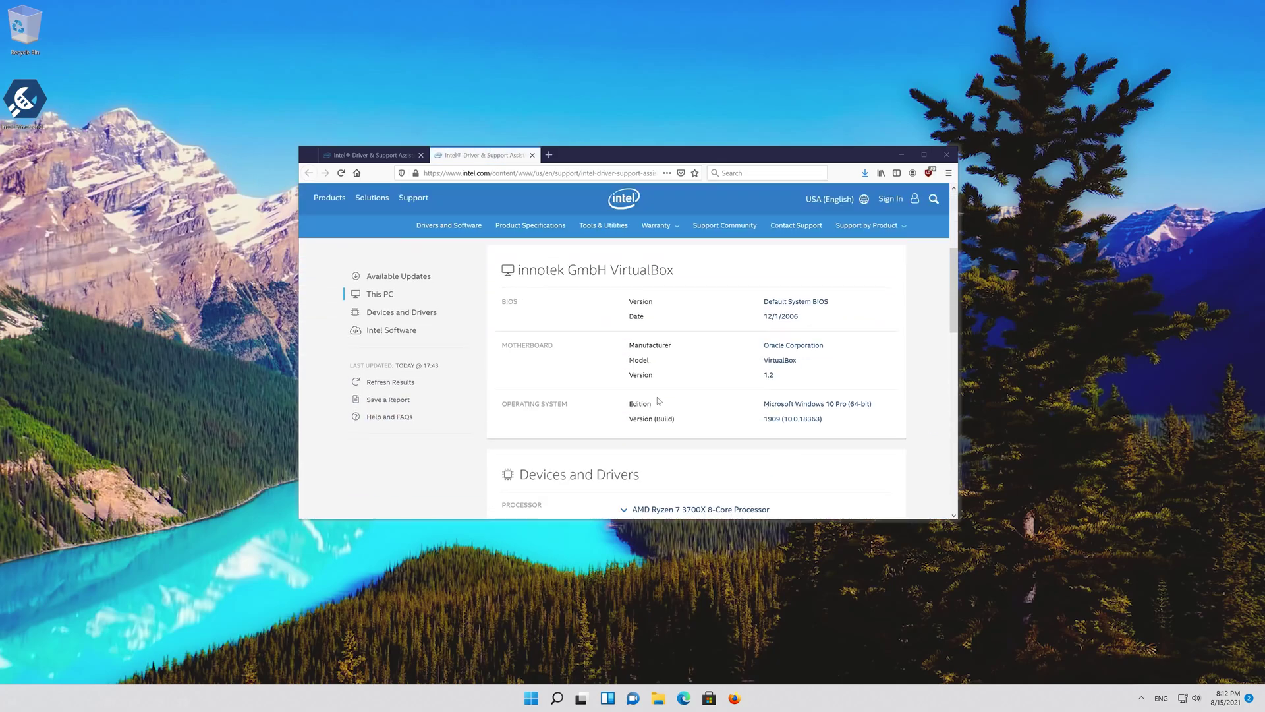
pyautogui.scroll(-2, 657, 400)
pyautogui.scroll(-1, 657, 401)
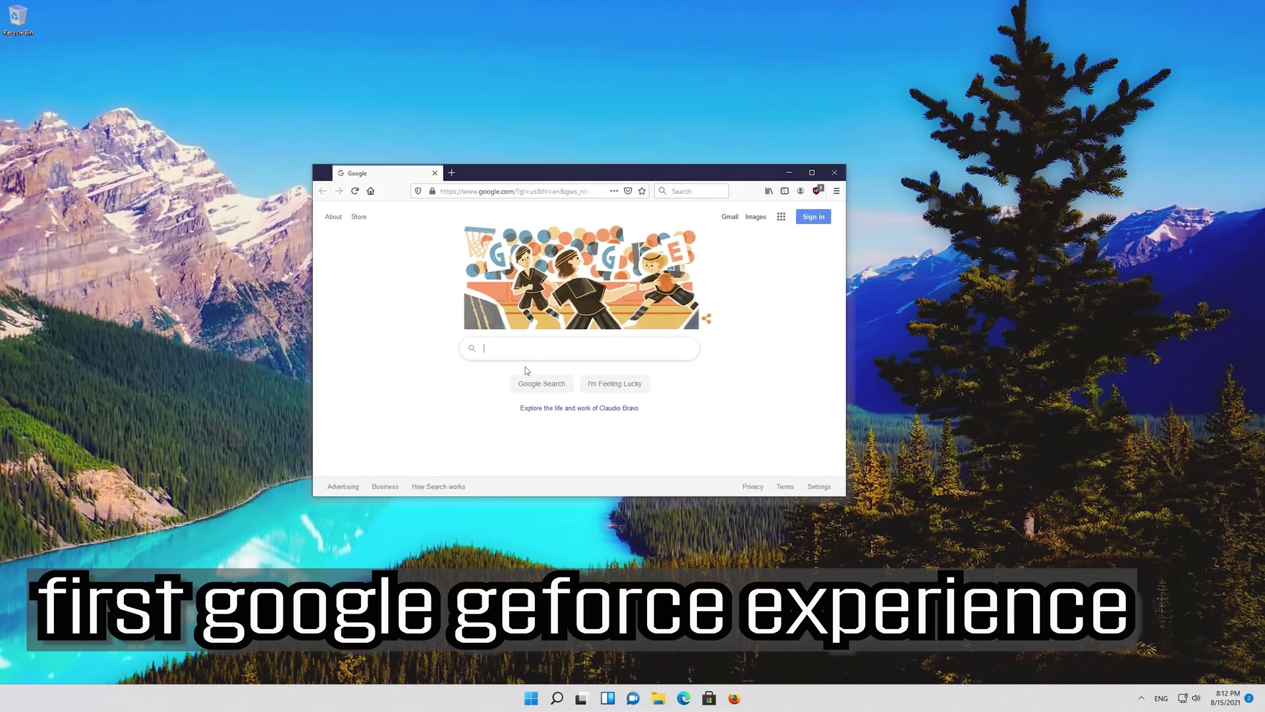
pyautogui.write('geforce ex')
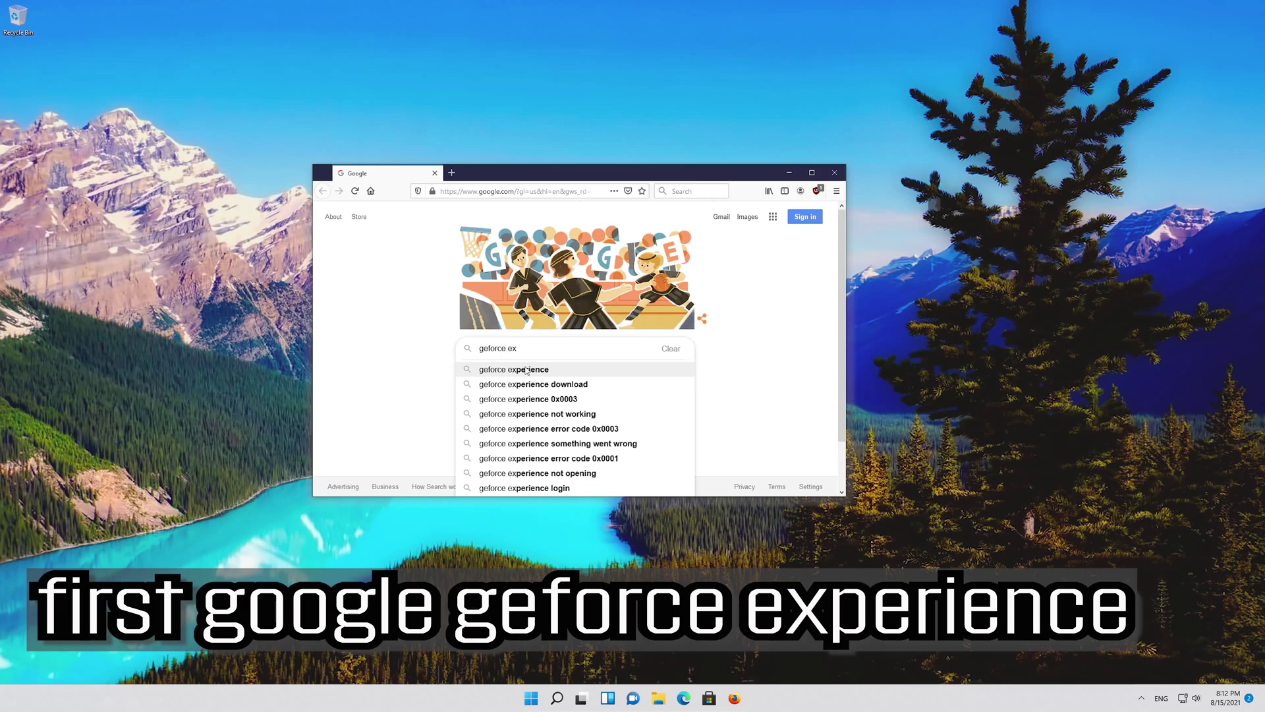
pyautogui.write('perience')
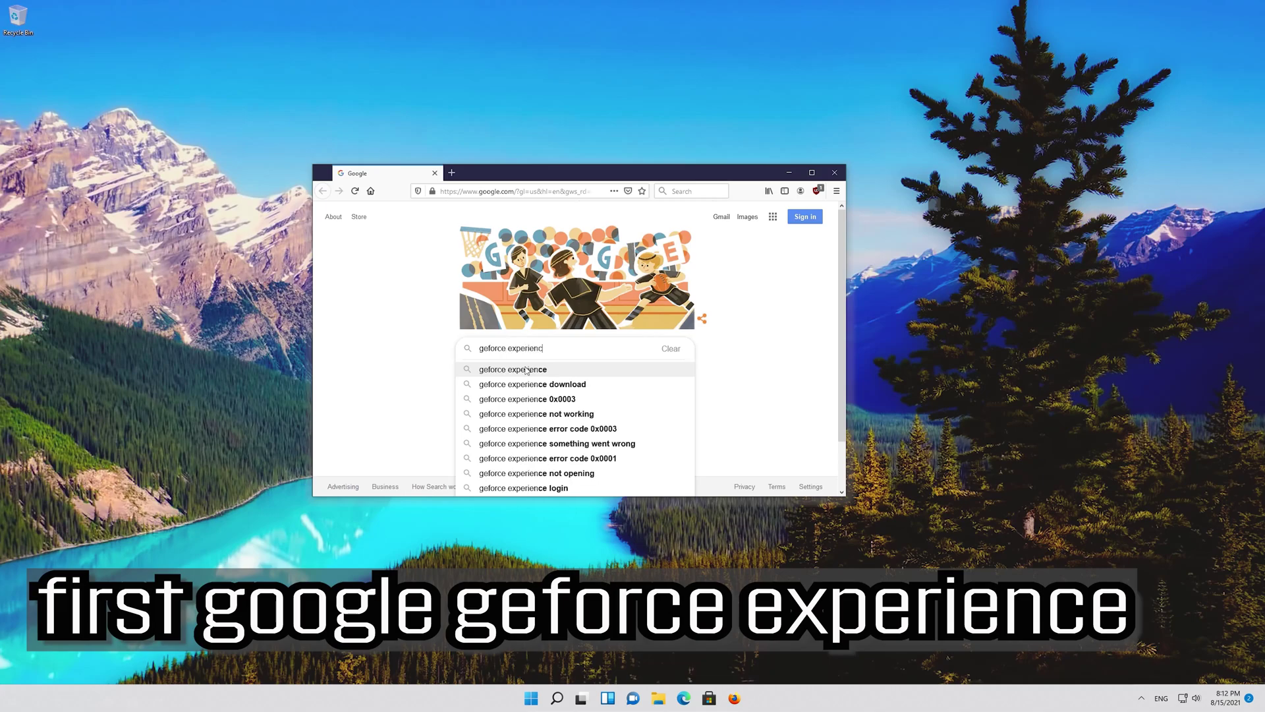
# - Save the GeForce Experience installer from NVIDIA's page, confirm the download, and close Firefox
pyautogui.click(525, 370)
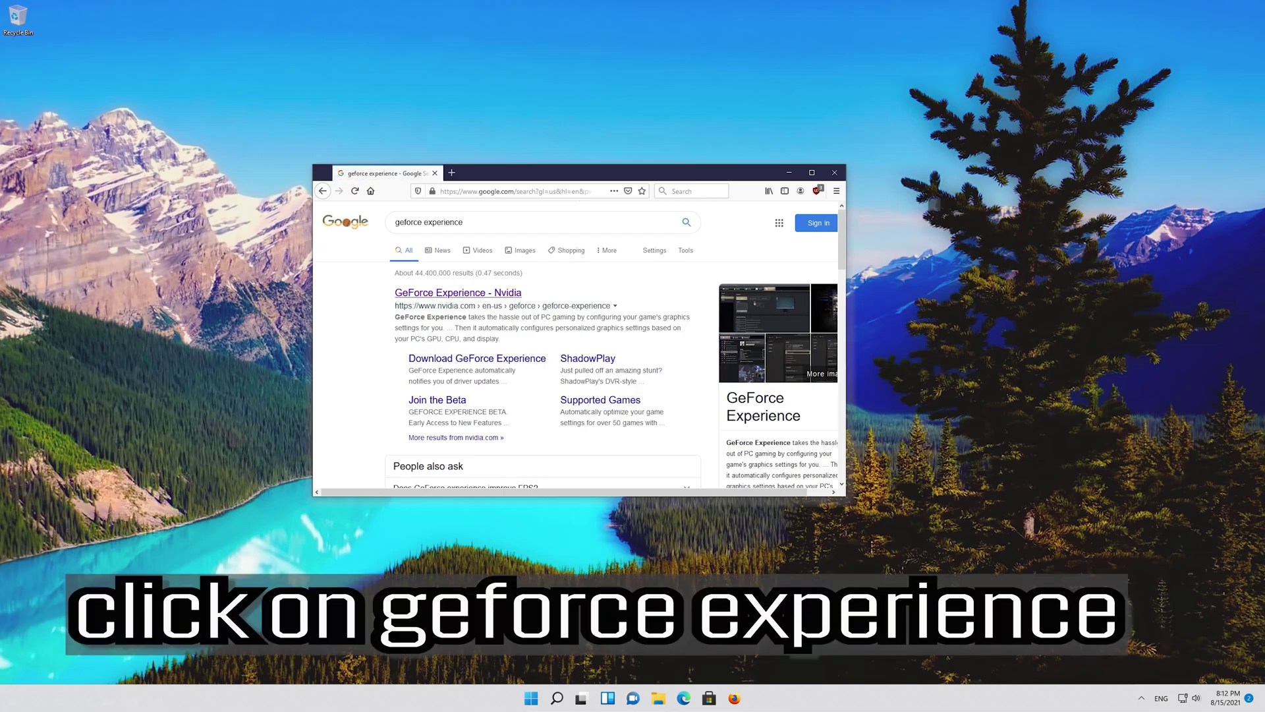
pyautogui.click(476, 294)
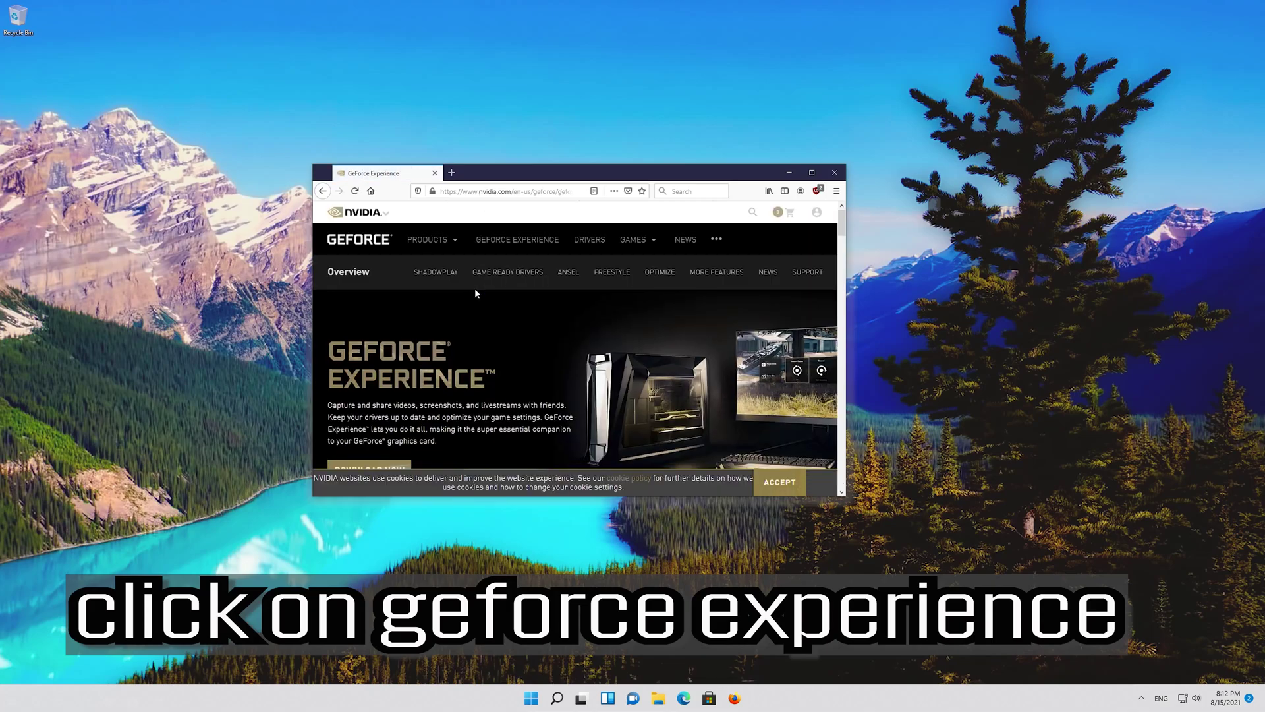
pyautogui.scroll(-3, 475, 288)
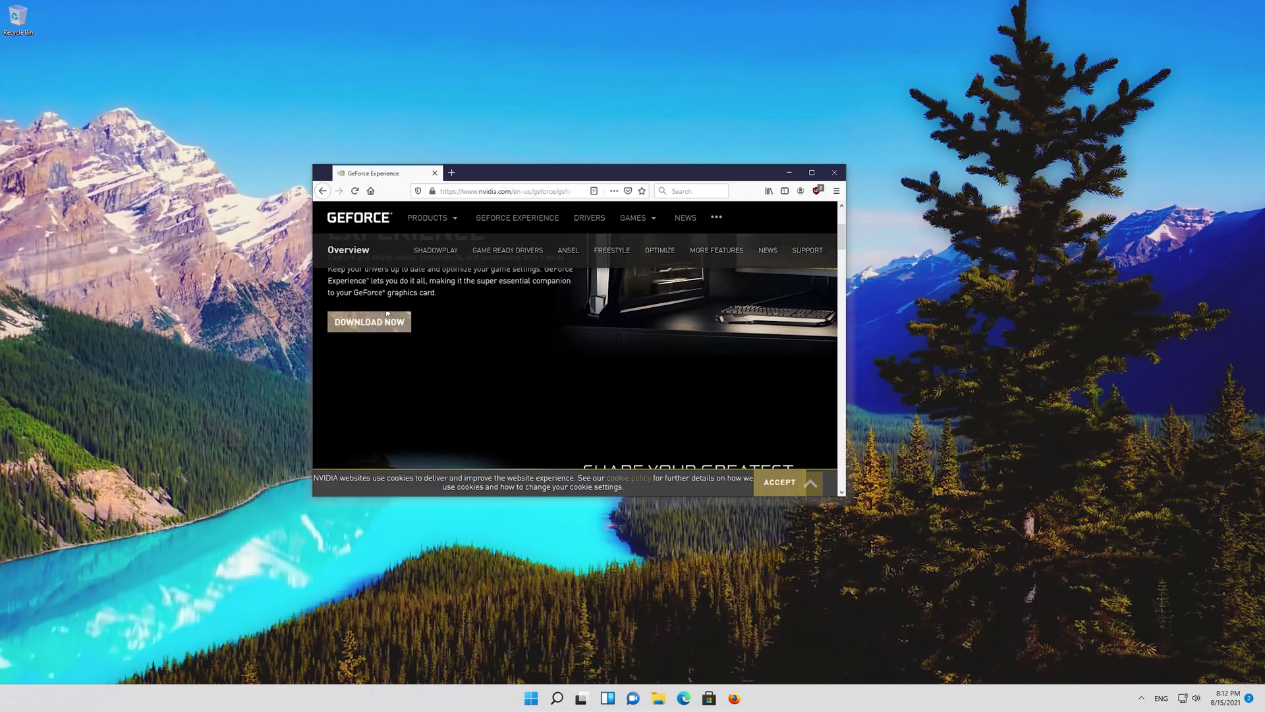
pyautogui.click(365, 323)
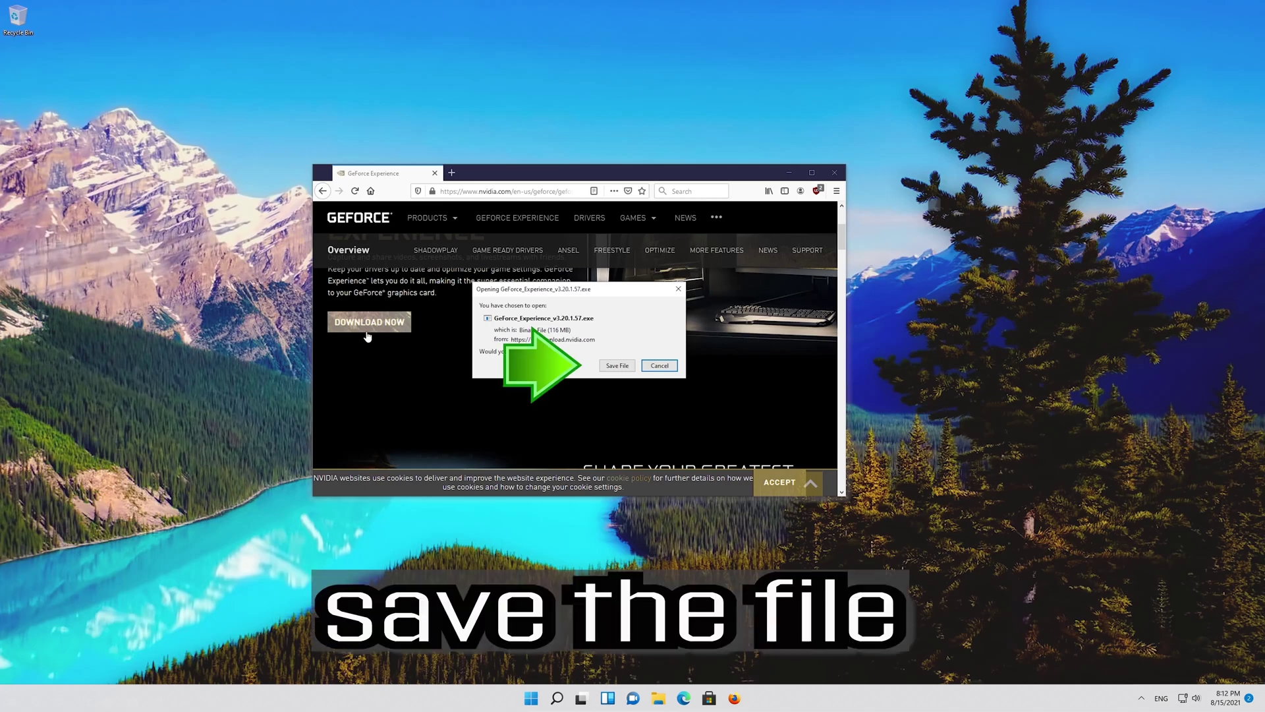
pyautogui.click(612, 368)
pyautogui.click(608, 369)
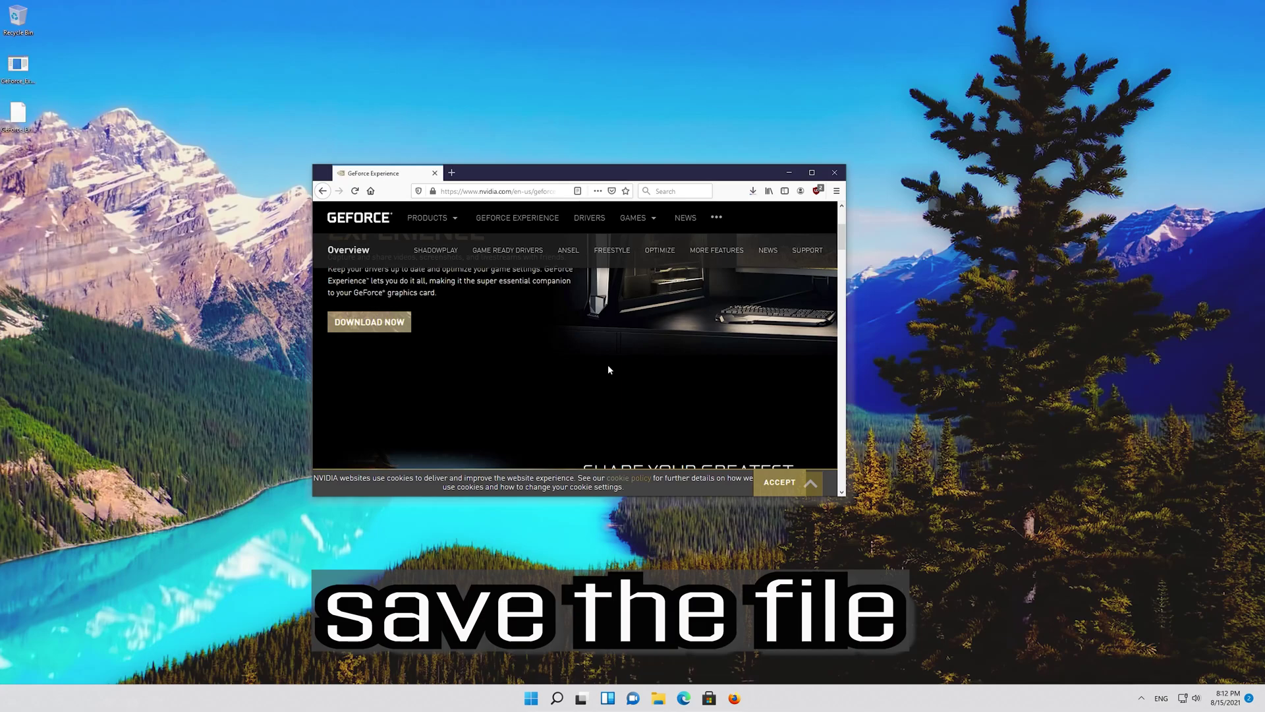
pyautogui.click(752, 193)
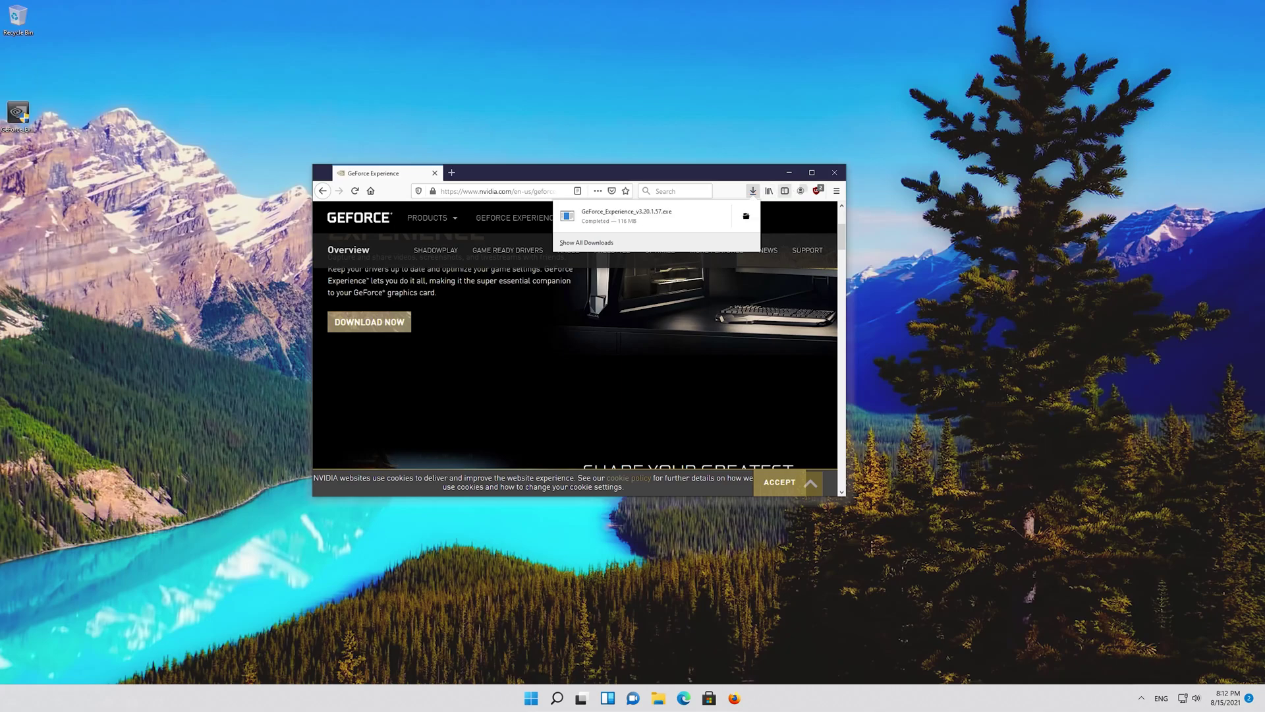
pyautogui.click(835, 174)
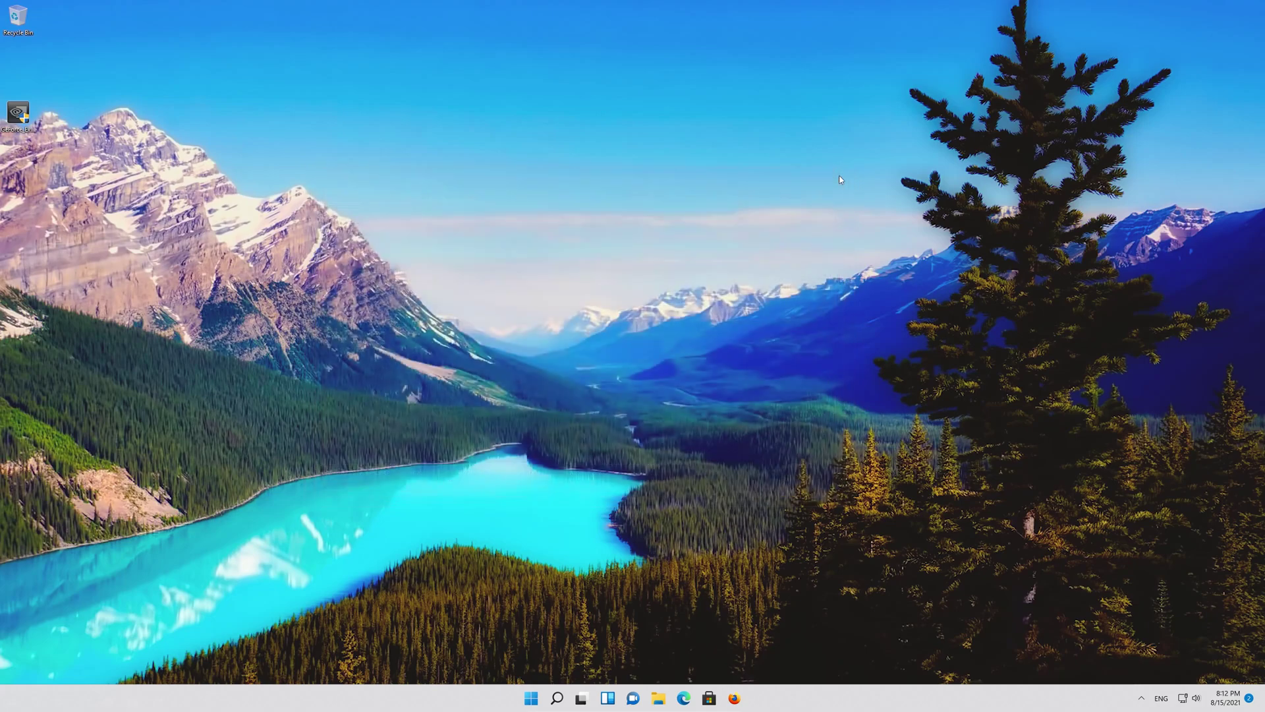
# - Run the desktop GeForce Experience installer and approve the User Account Control prompt
pyautogui.doubleClick(20, 117)
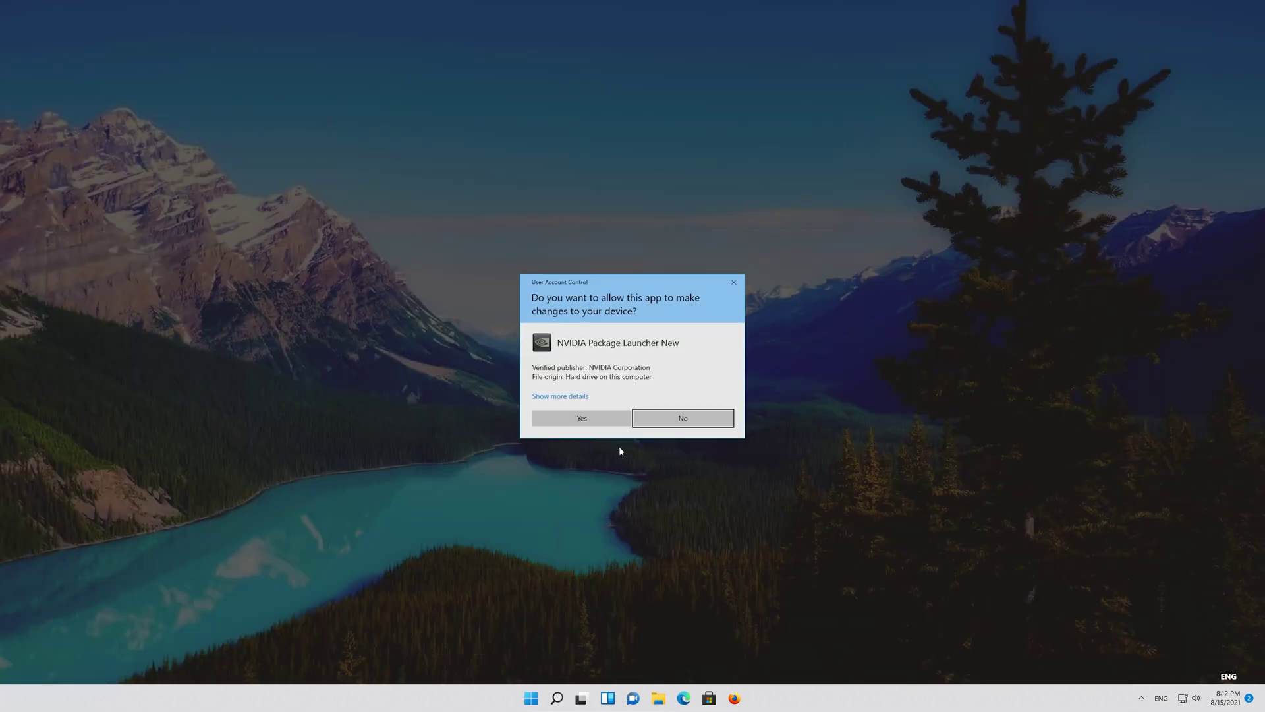
pyautogui.click(583, 417)
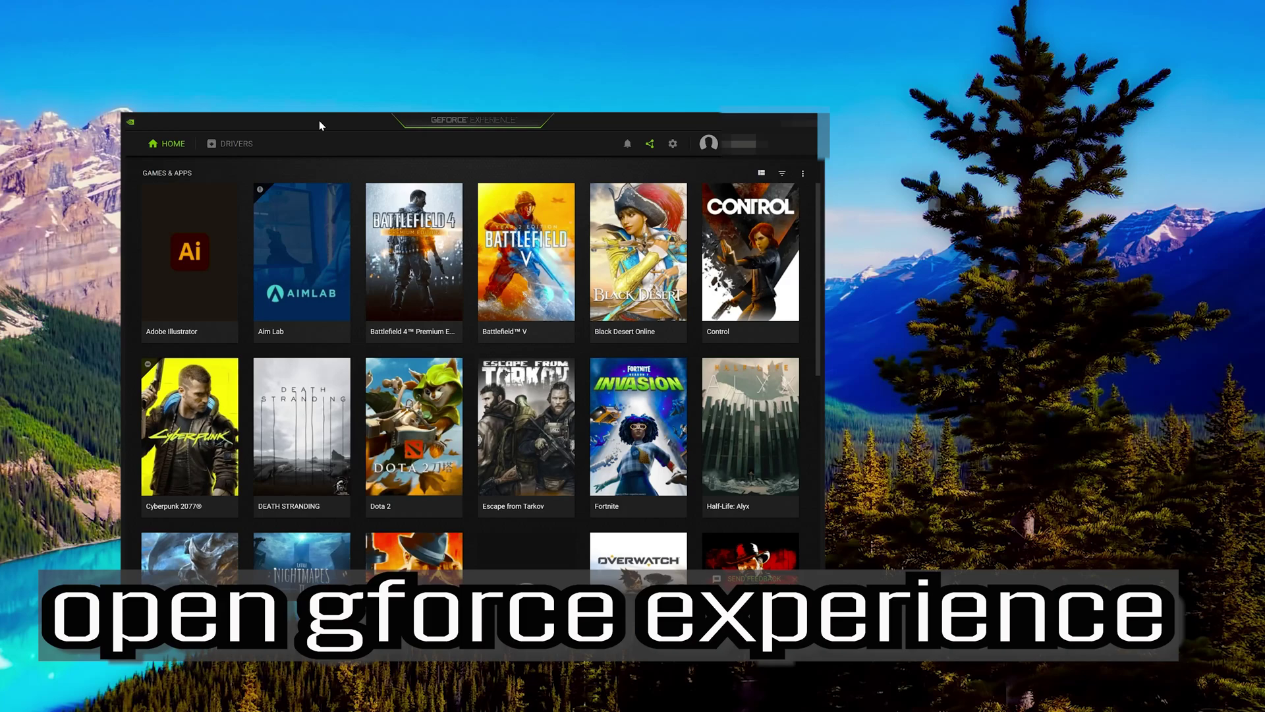
# - Check for driver updates on the Drivers page and download Game Ready Driver 471.68
pyautogui.moveTo(319, 120); pyautogui.dragTo(473, 93)
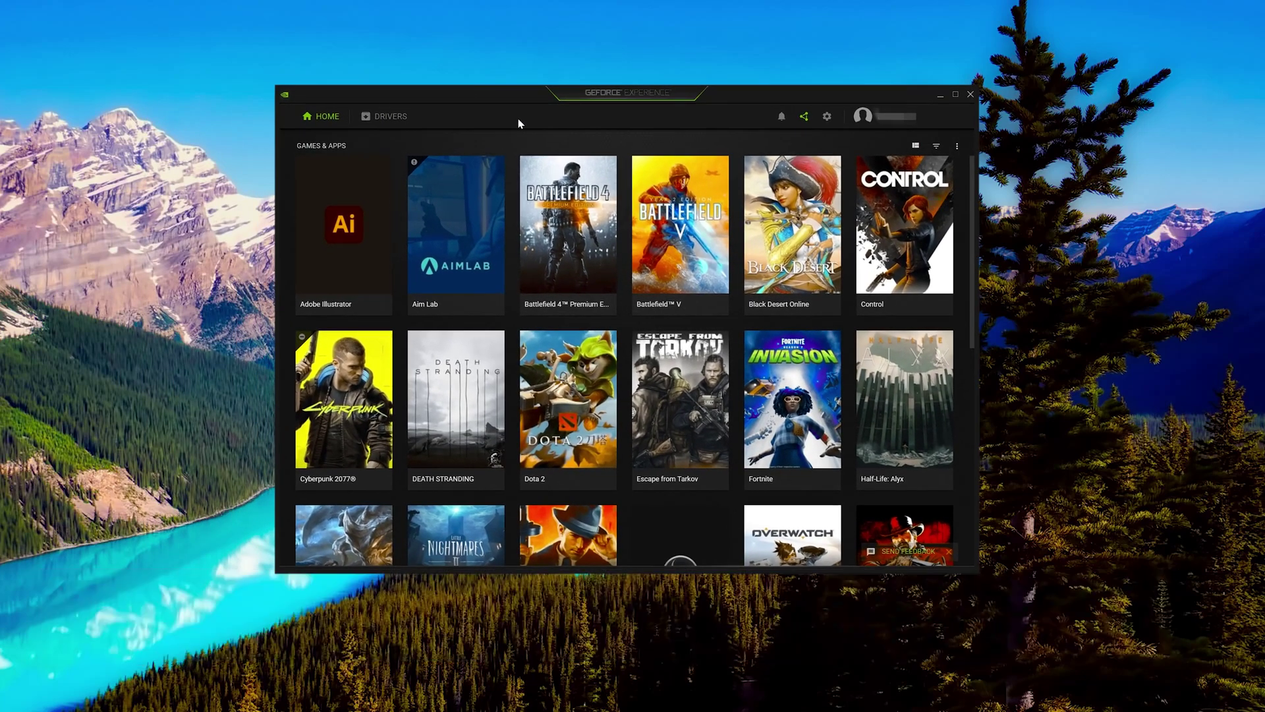
pyautogui.click(383, 118)
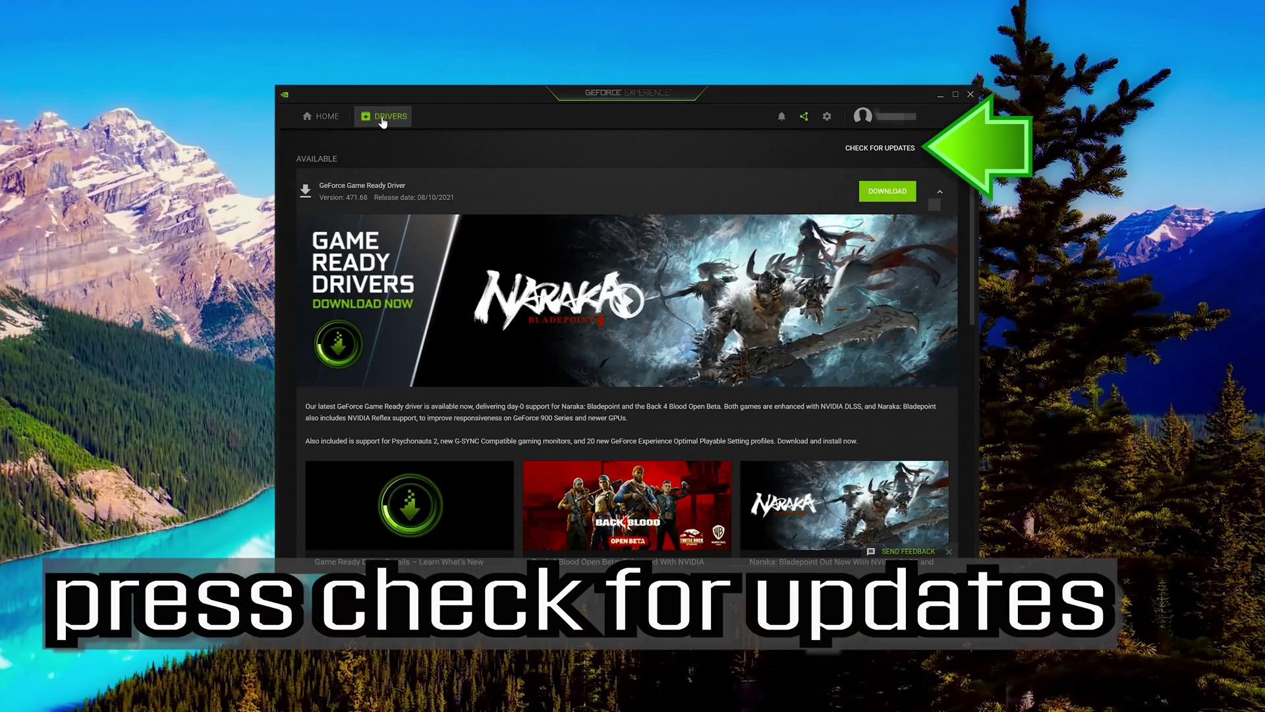
pyautogui.click(868, 151)
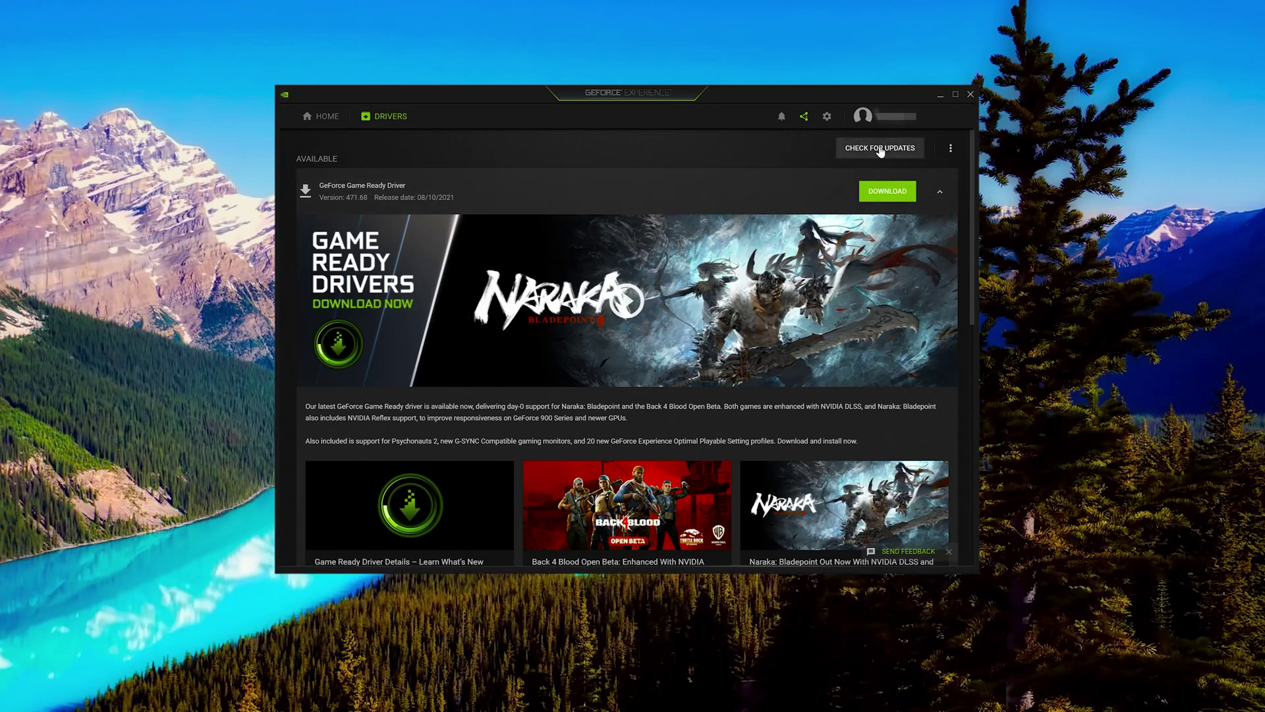
pyautogui.click(881, 149)
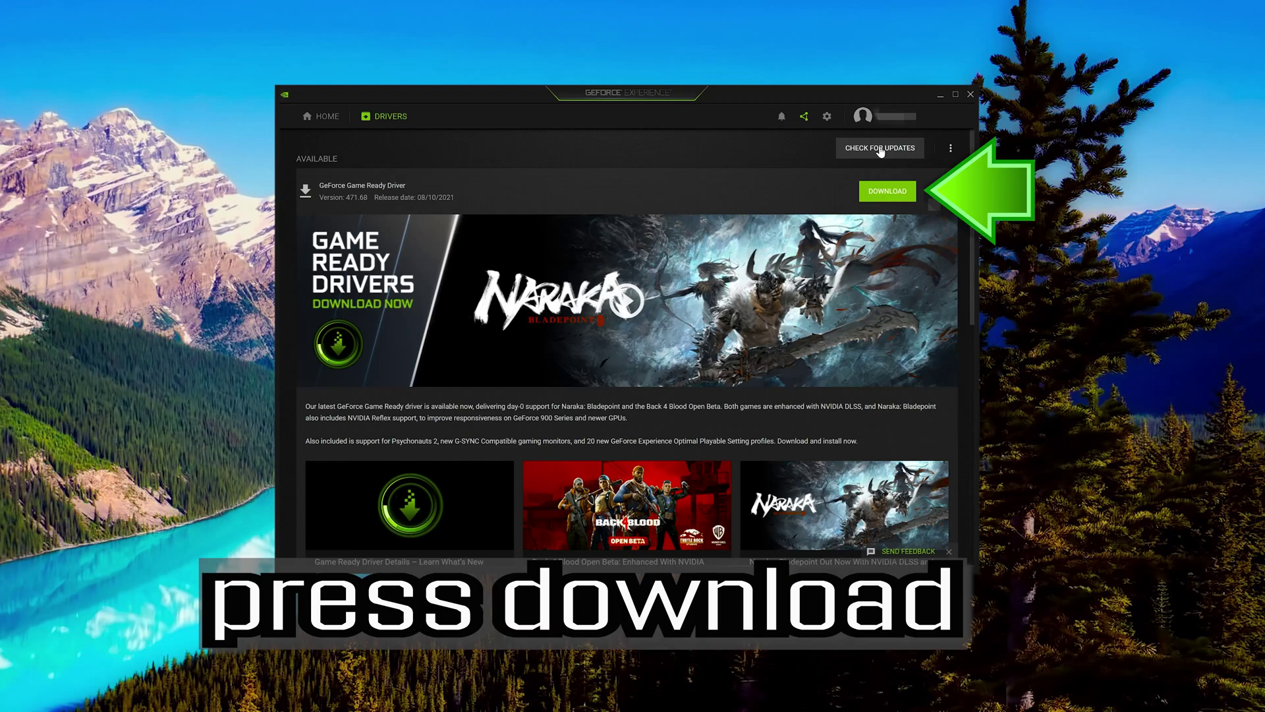
pyautogui.click(883, 194)
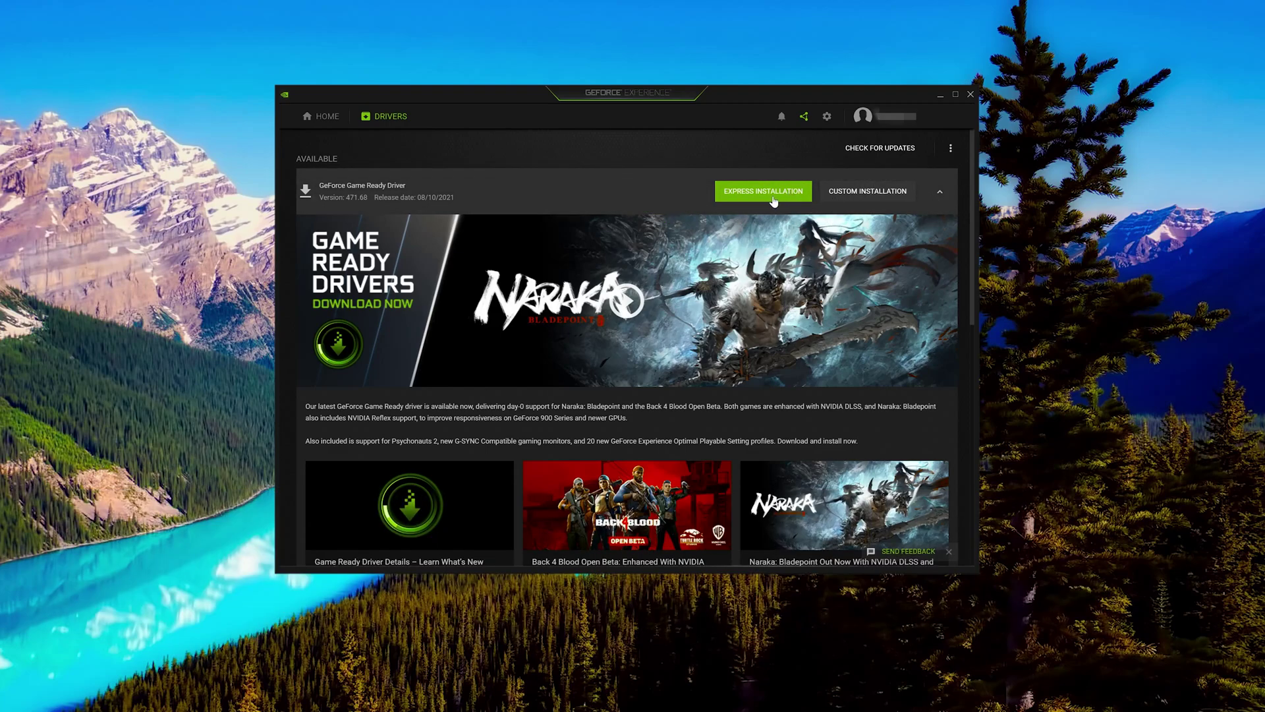
# - Start the express installation of Game Ready Driver 471.68
pyautogui.click(773, 201)
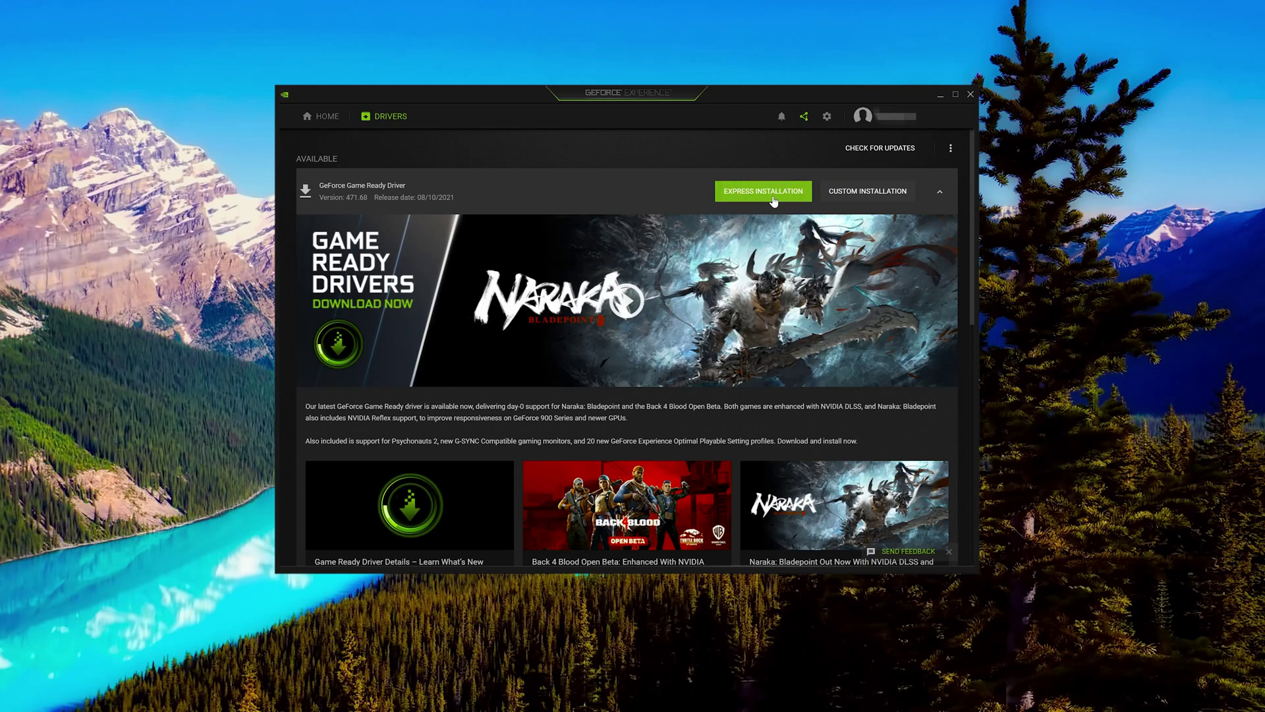